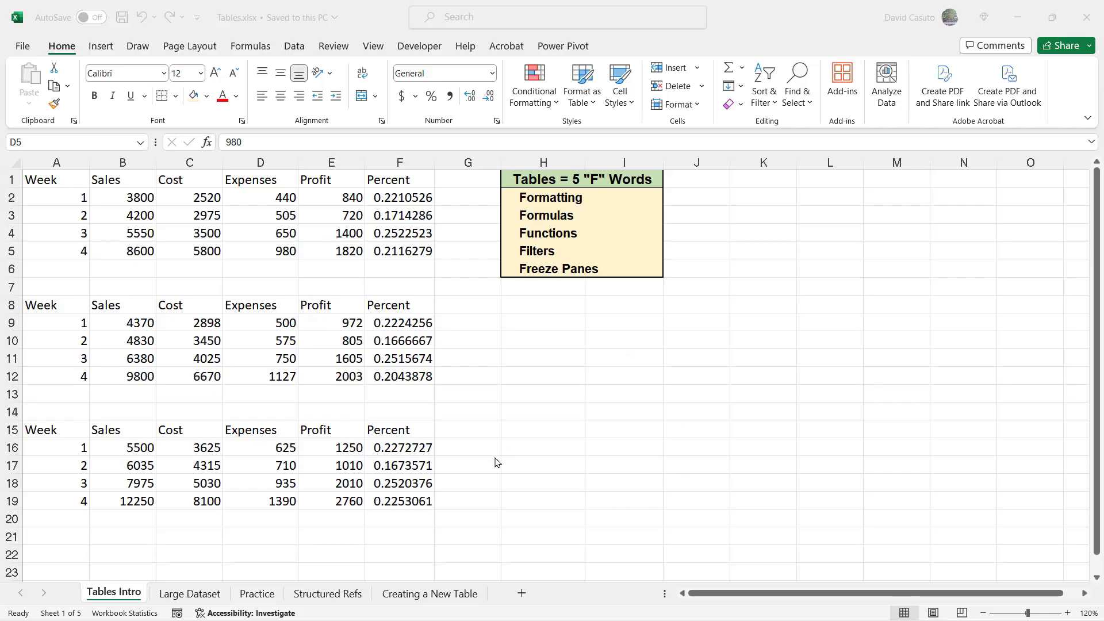
Format the data range A1:F5 as a table with headers, using the blue banded Medium style with a blue header
{"action": "left_click", "coordinate": [177, 210]}
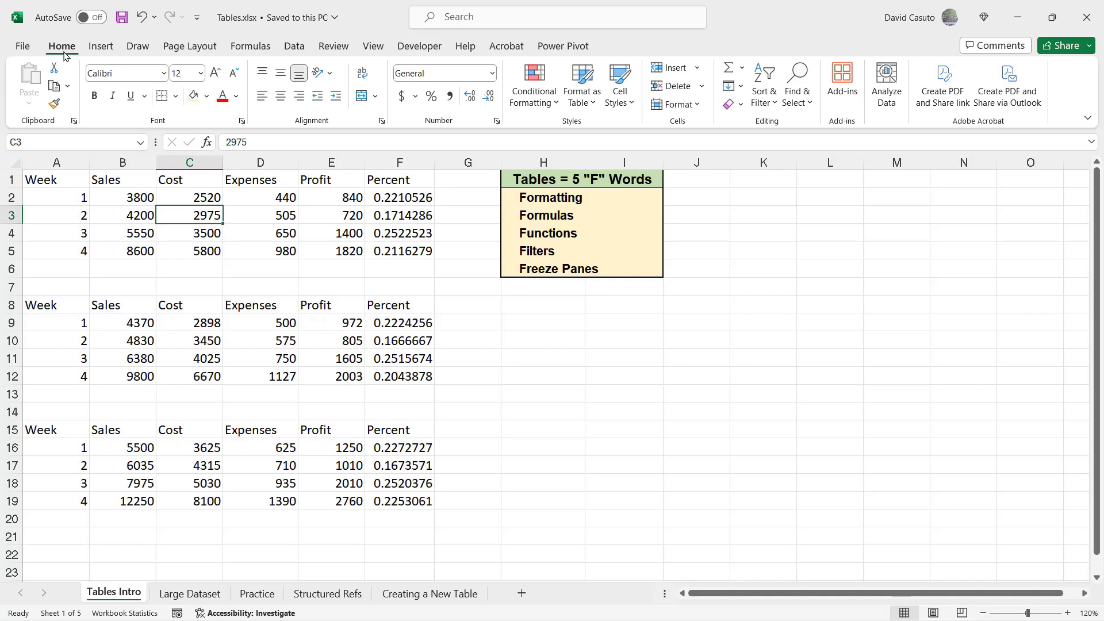
{"action": "left_click", "coordinate": [582, 83]}
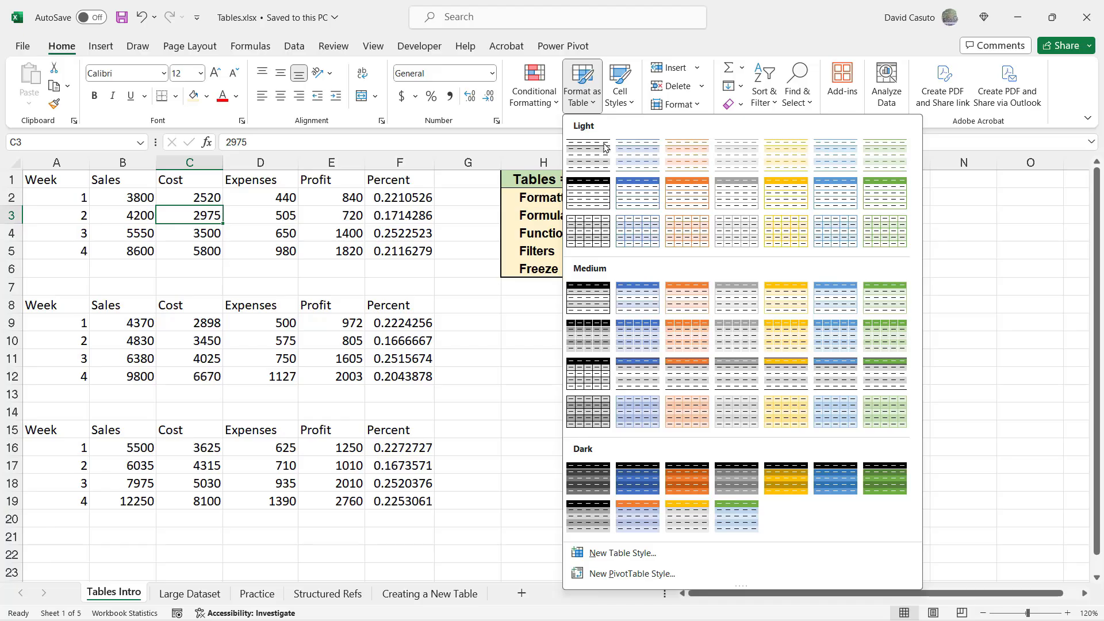
{"action": "left_click", "coordinate": [652, 292]}
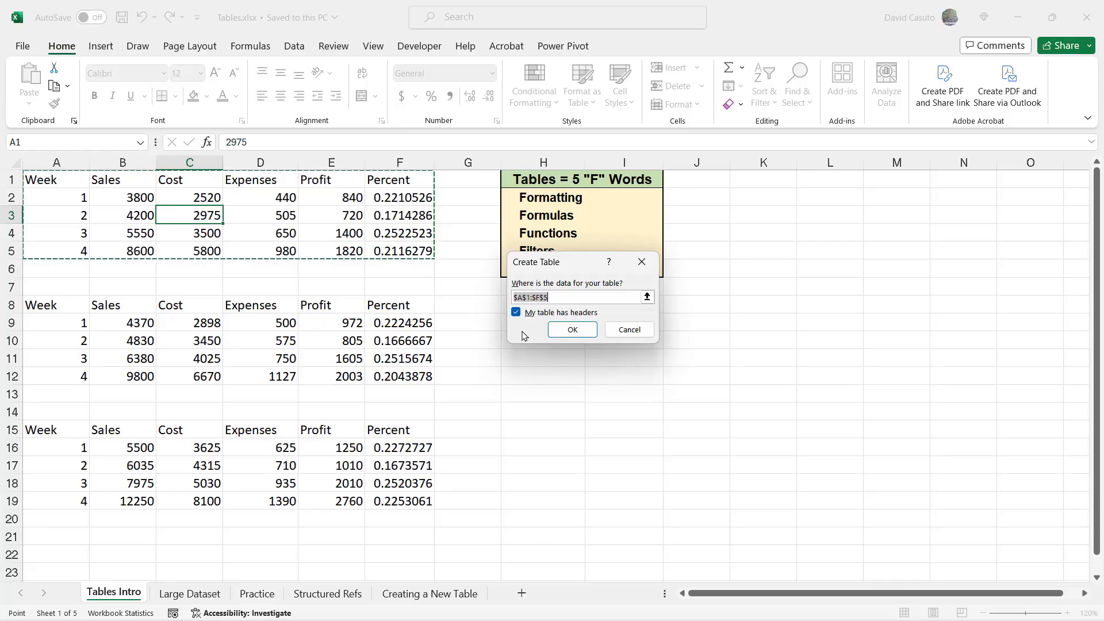
{"action": "left_click", "coordinate": [570, 330]}
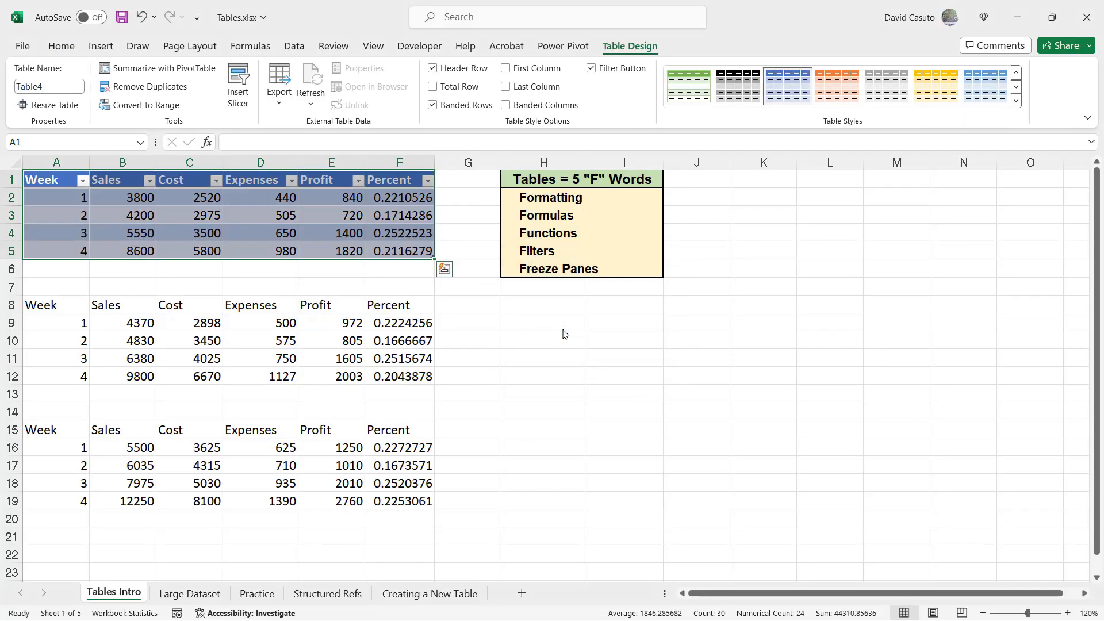
{"action": "left_click", "coordinate": [542, 355]}
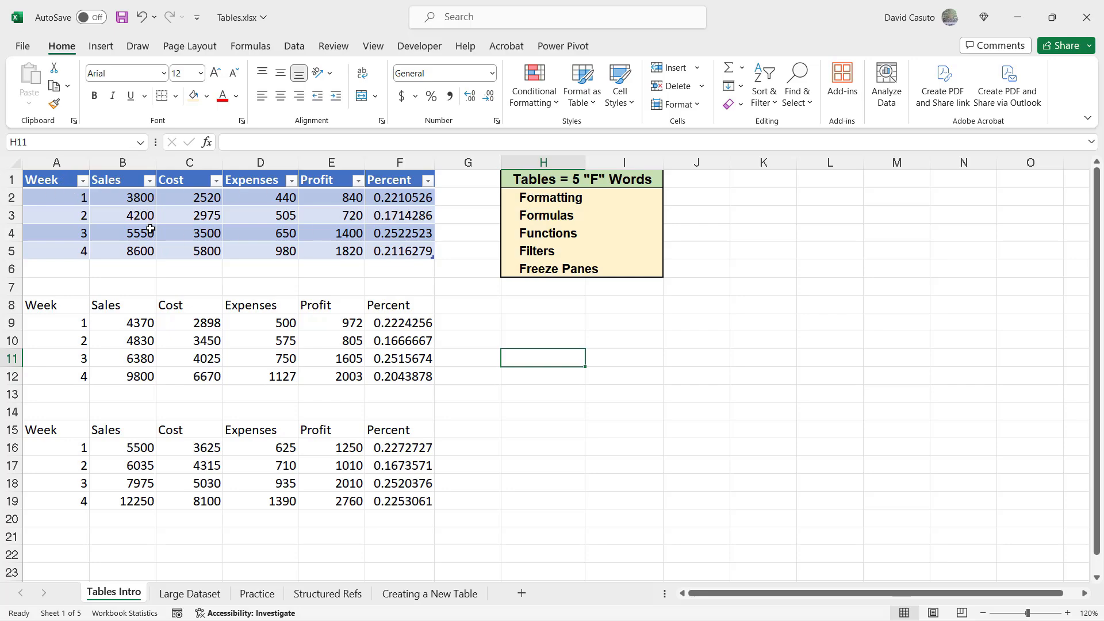
Format the data range A8:F12 as a table with headers, using the orange banded Medium style
{"action": "left_click", "coordinate": [176, 353]}
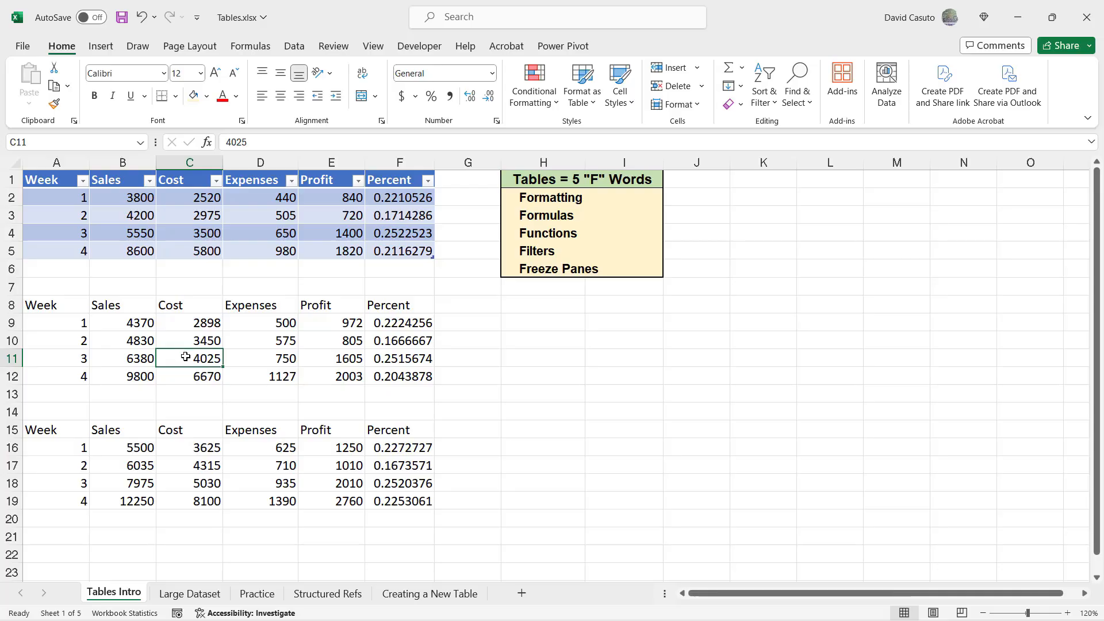
{"action": "left_click", "coordinate": [581, 97]}
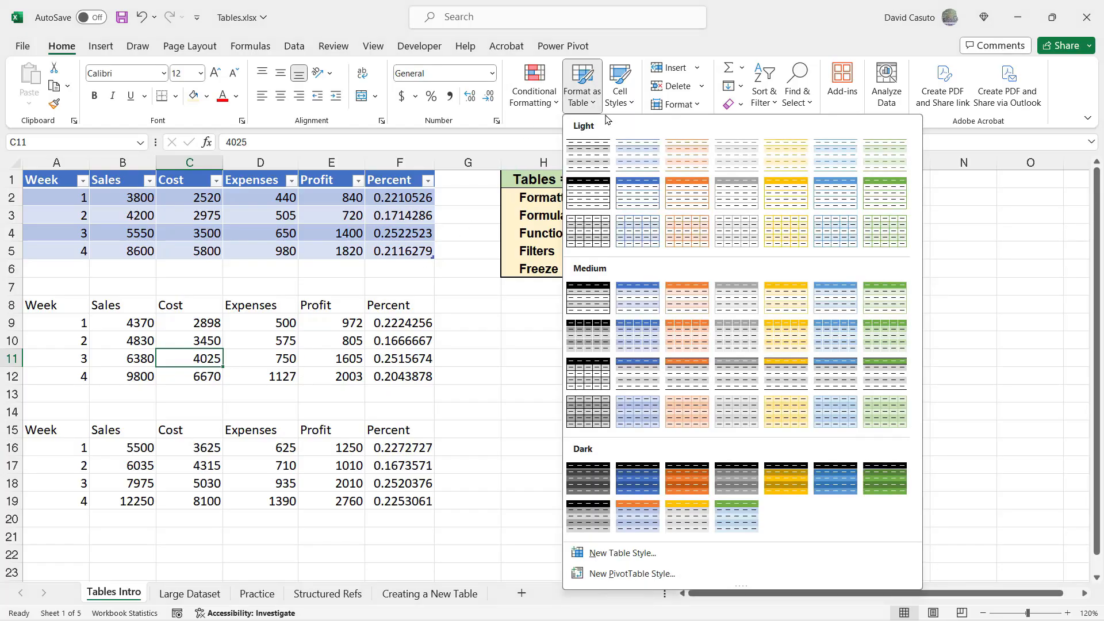
{"action": "left_click", "coordinate": [682, 336]}
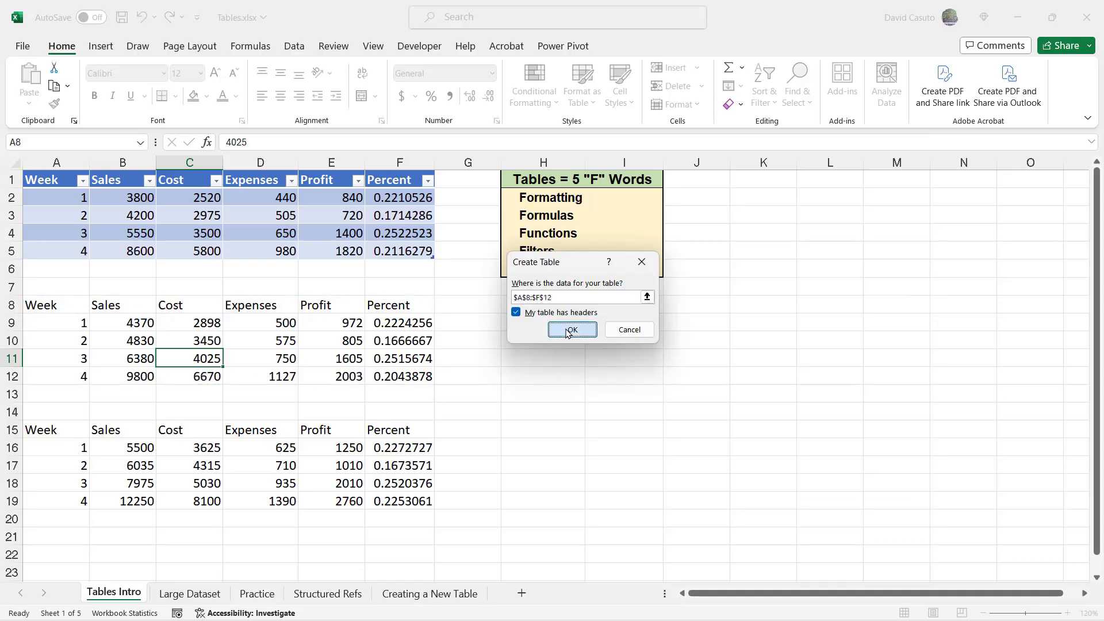
{"action": "left_click", "coordinate": [572, 330]}
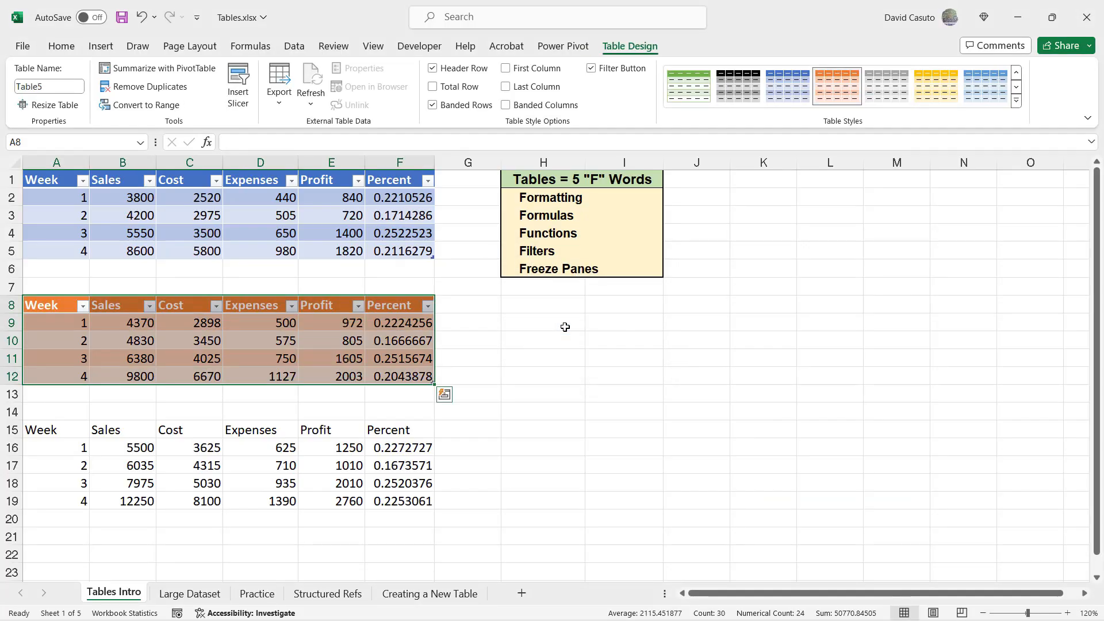
Format the data range A15:F19 as a table with headers, using the Medium style with a green header and grey banding
{"action": "left_click", "coordinate": [217, 477]}
{"action": "left_click", "coordinate": [582, 87]}
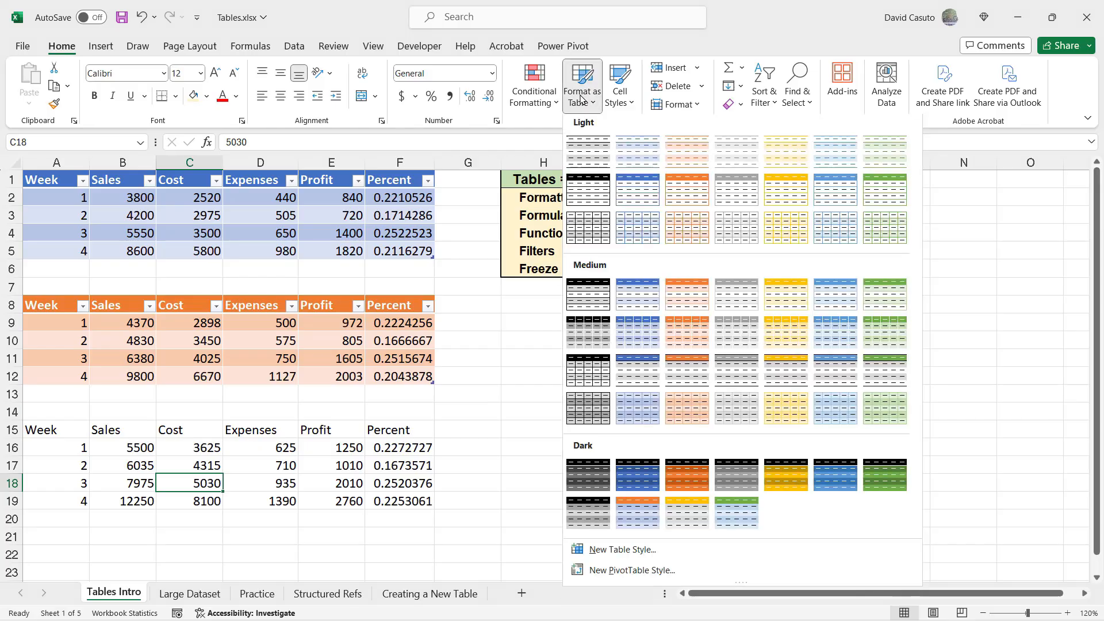
{"action": "left_click", "coordinate": [891, 377]}
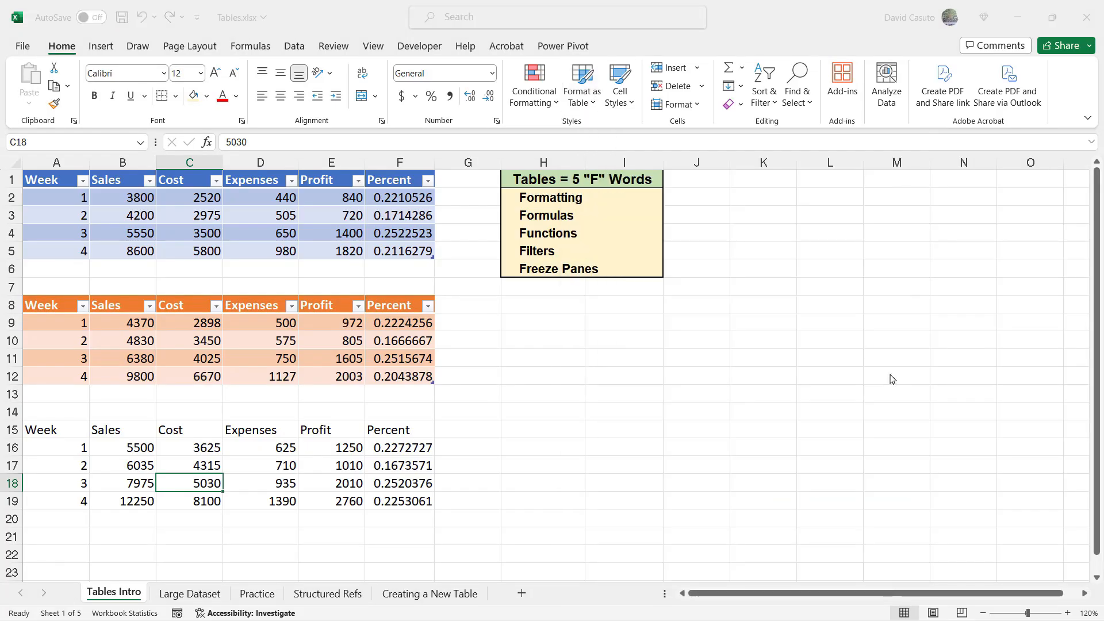
{"action": "left_click", "coordinate": [572, 330]}
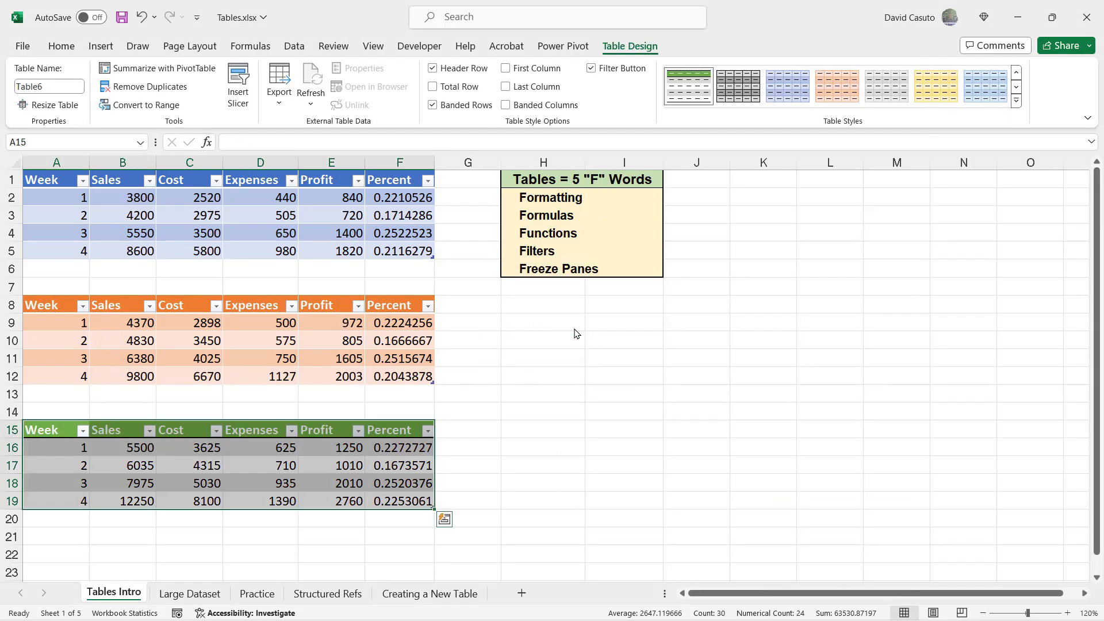
{"action": "left_click", "coordinate": [299, 499]}
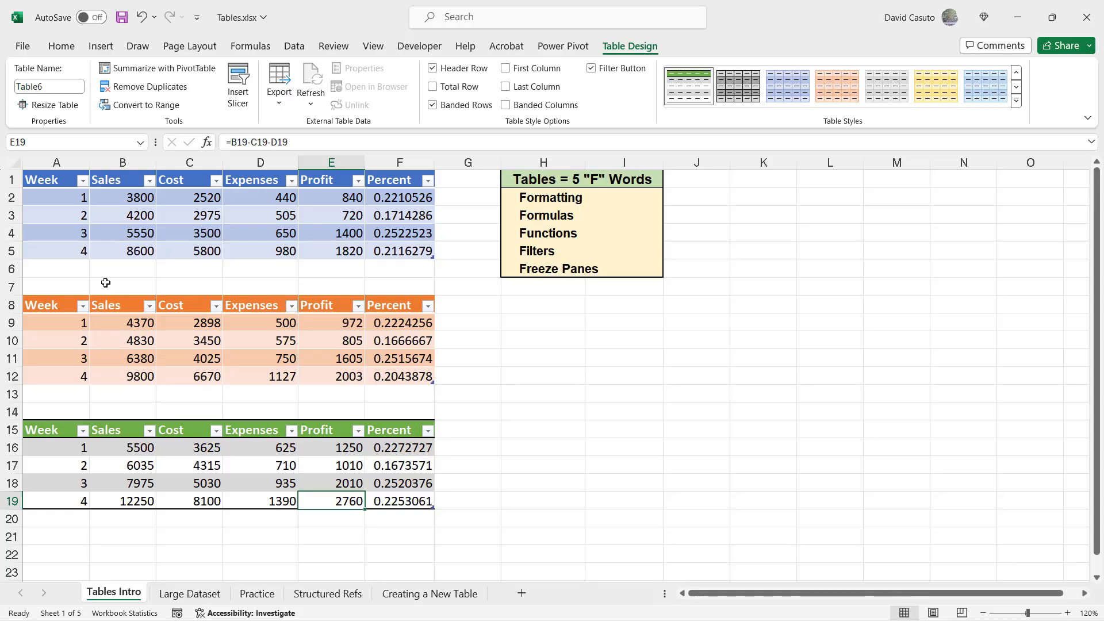
{"action": "left_click", "coordinate": [135, 227]}
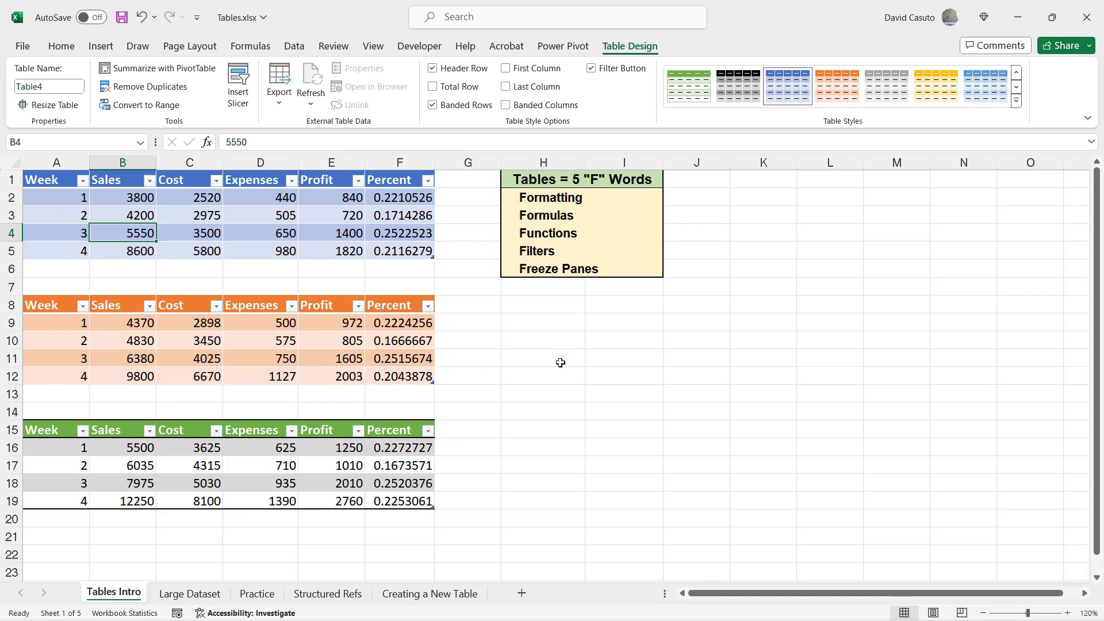
{"action": "left_click", "coordinate": [558, 344]}
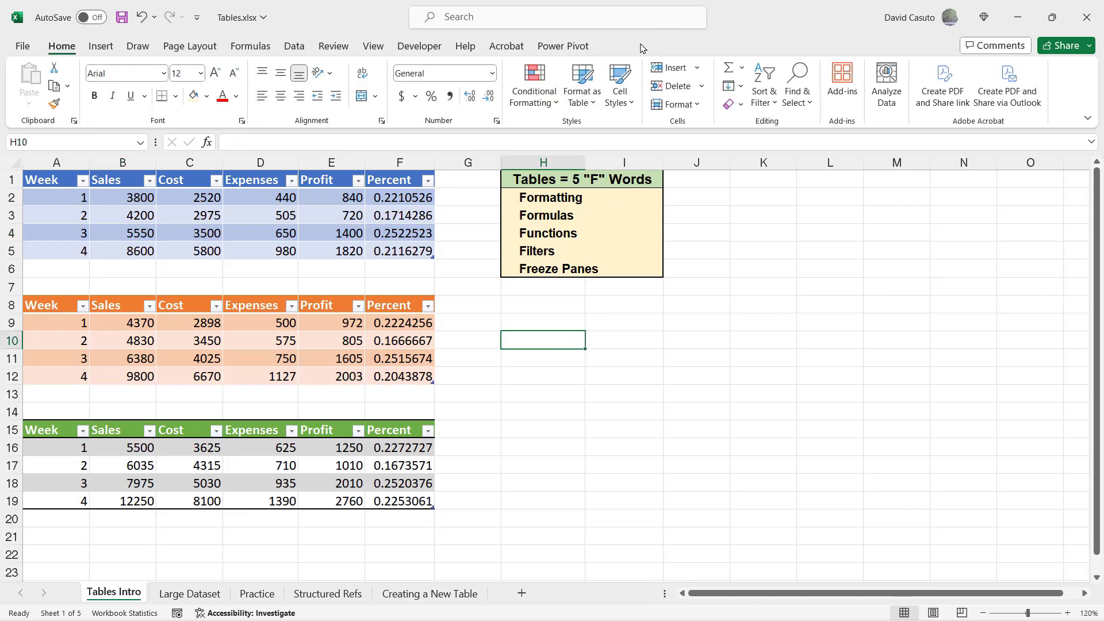
{"action": "left_click", "coordinate": [208, 218]}
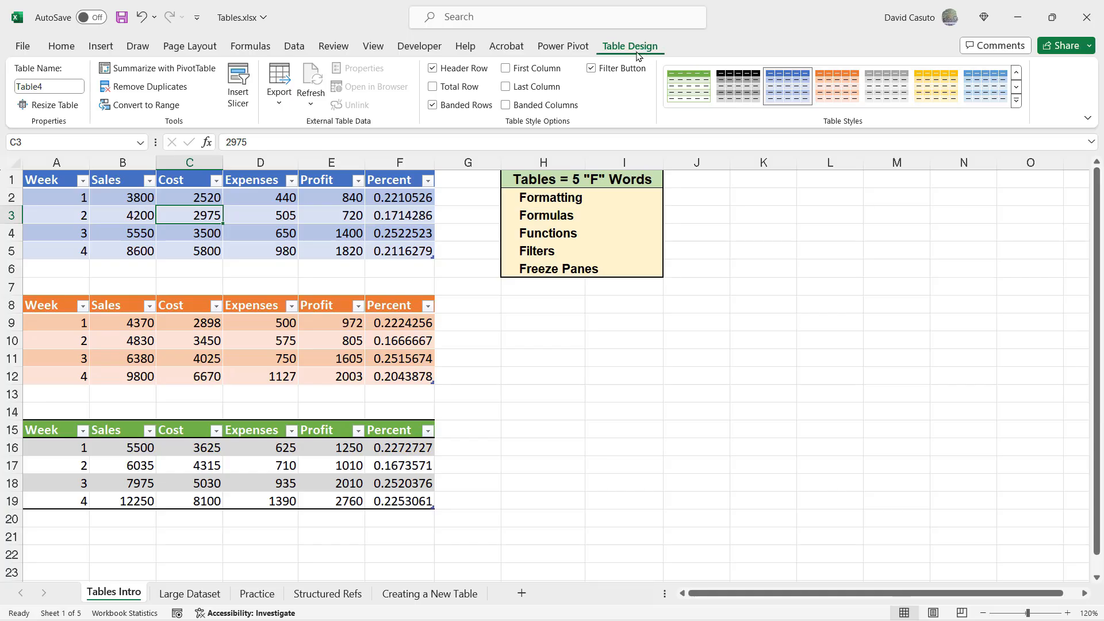
{"action": "left_click", "coordinate": [578, 340]}
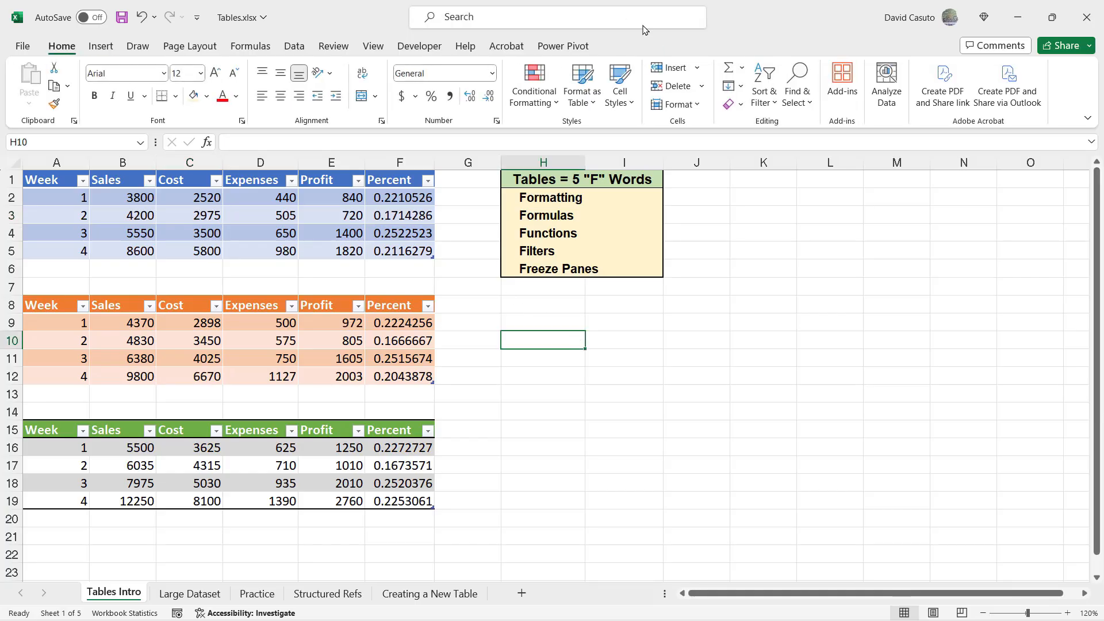
Change the style of the first table (A1:F5) to the Medium style with a black header and grey bands
{"action": "left_click", "coordinate": [179, 214]}
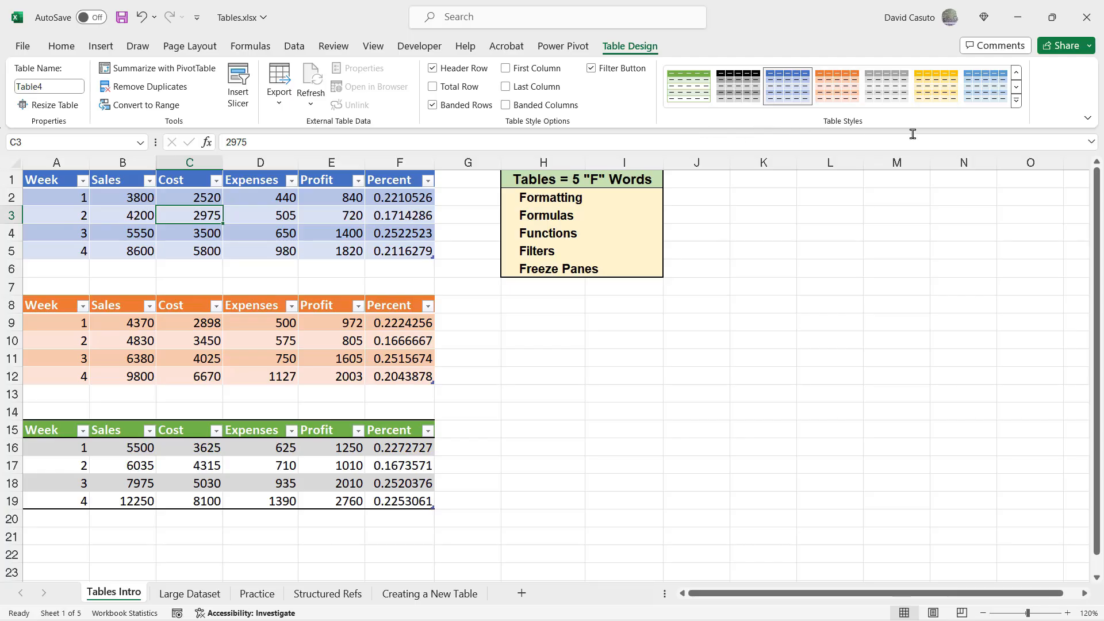
{"action": "left_click", "coordinate": [1016, 102]}
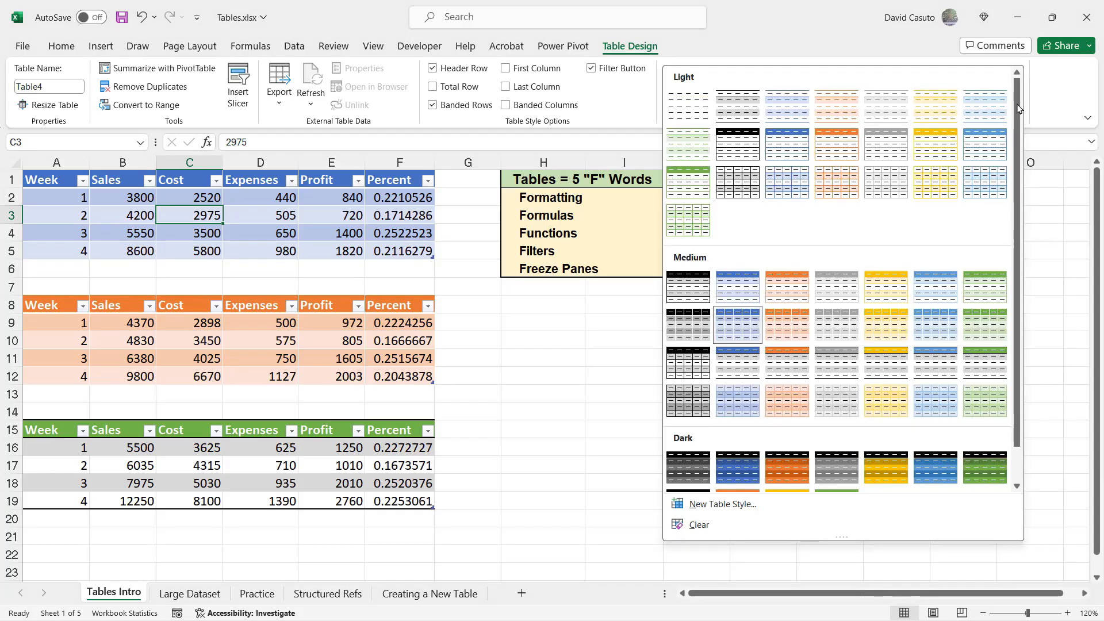
{"action": "scroll", "coordinate": [1027, 109], "scroll_direction": "down", "scroll_amount": 1}
{"action": "scroll", "coordinate": [1028, 101], "scroll_direction": "up", "scroll_amount": 1}
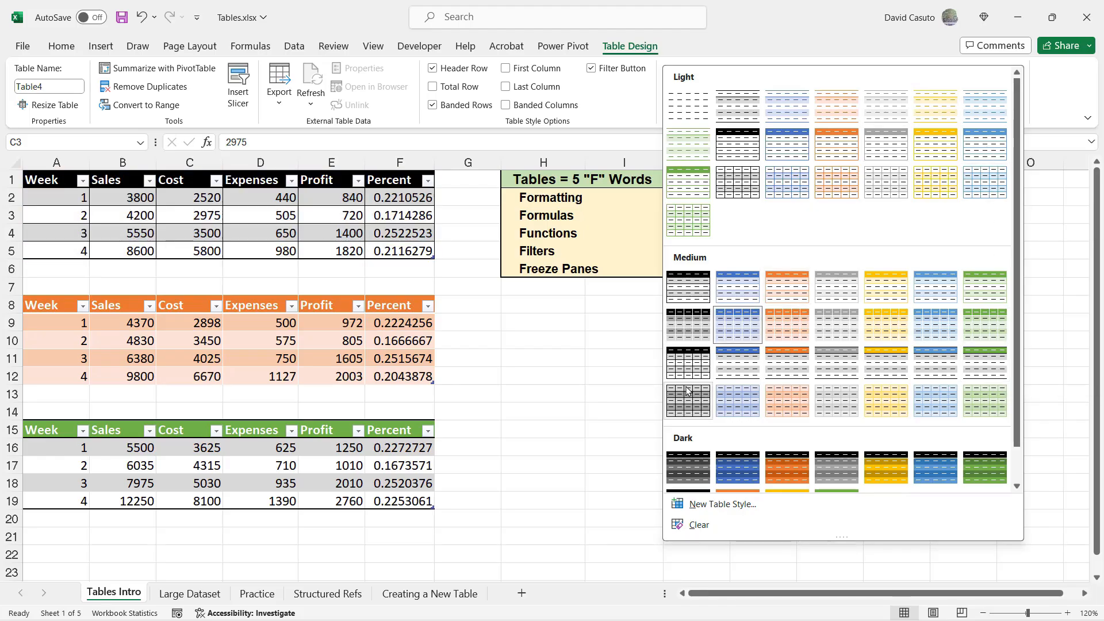
{"action": "left_click", "coordinate": [689, 339]}
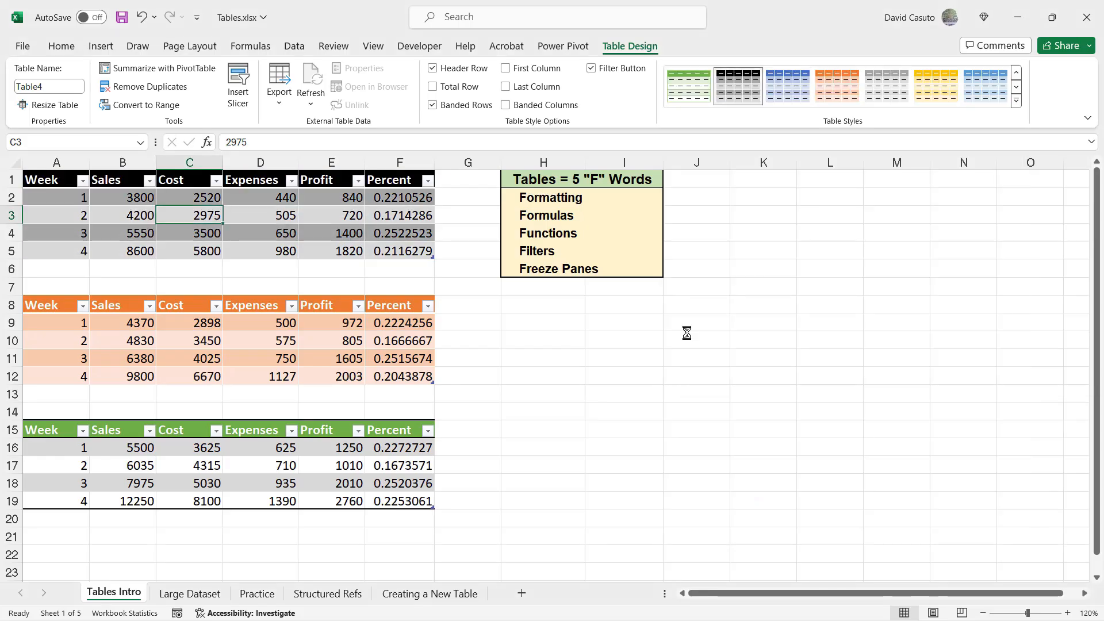
Restyle the A8:F12 table with the green header and light green bands, and the A15:F19 table with the Dark orange, black-header style
{"action": "left_click", "coordinate": [311, 358]}
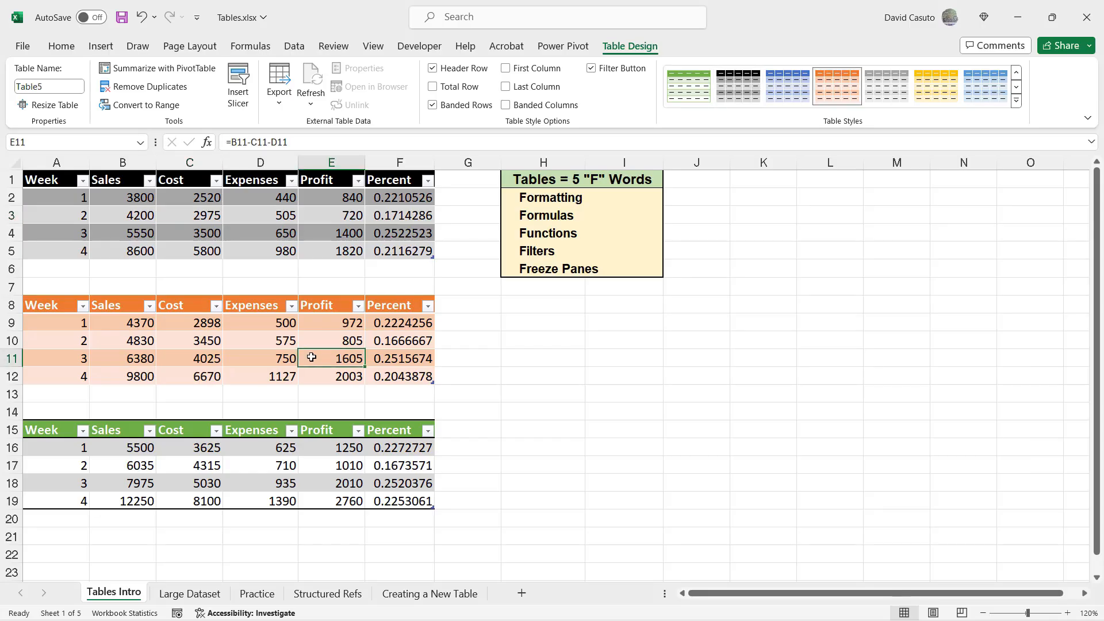
{"action": "left_click", "coordinate": [693, 95]}
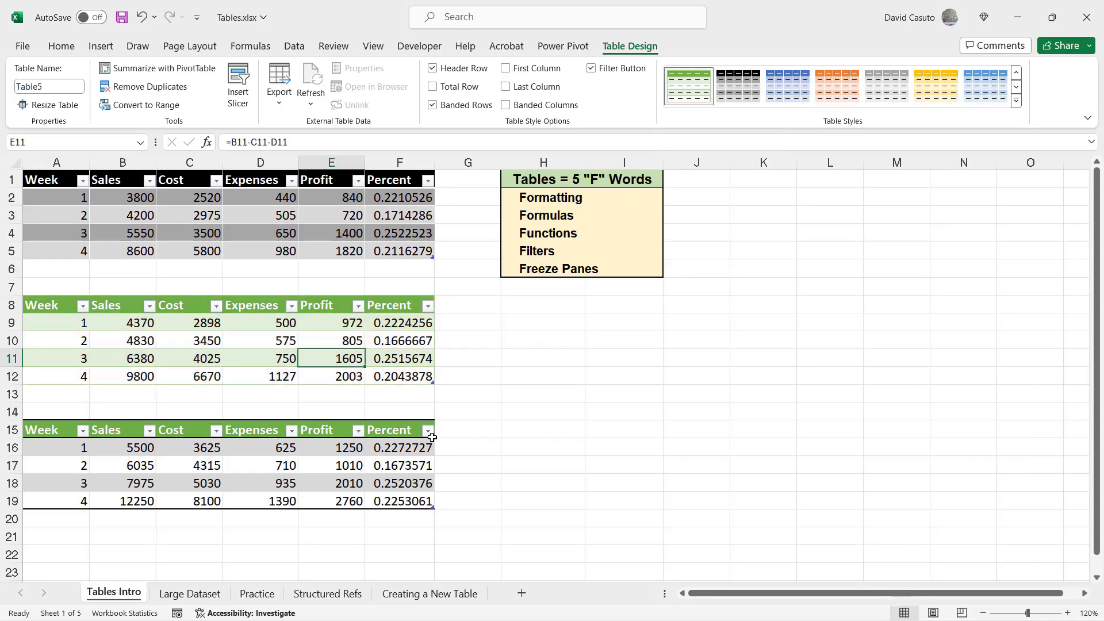
{"action": "left_click", "coordinate": [254, 477]}
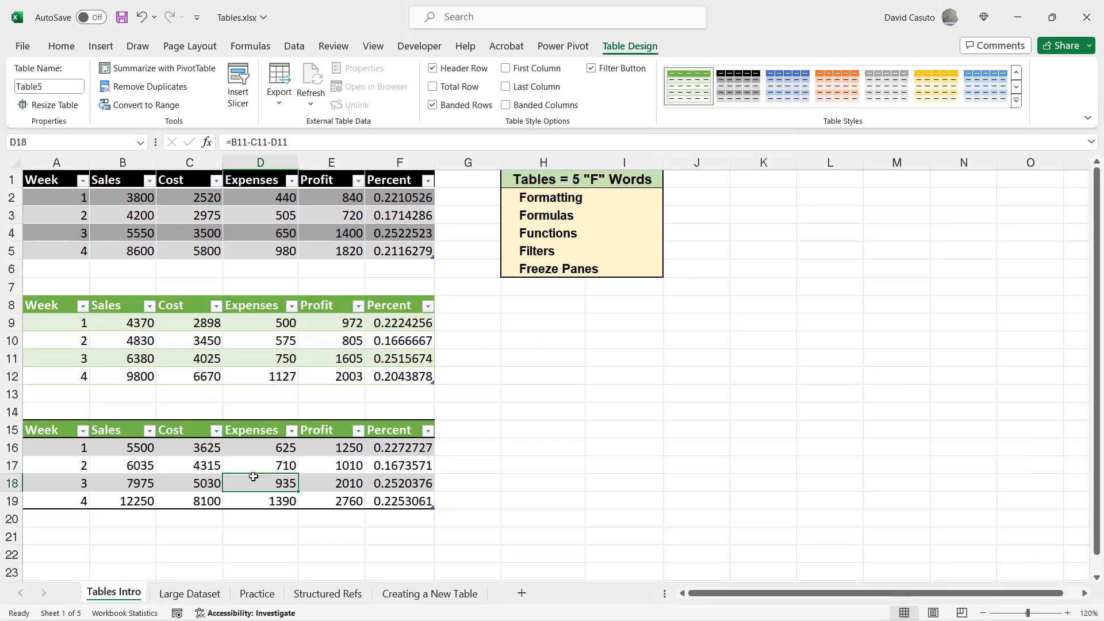
{"action": "left_click", "coordinate": [1017, 103]}
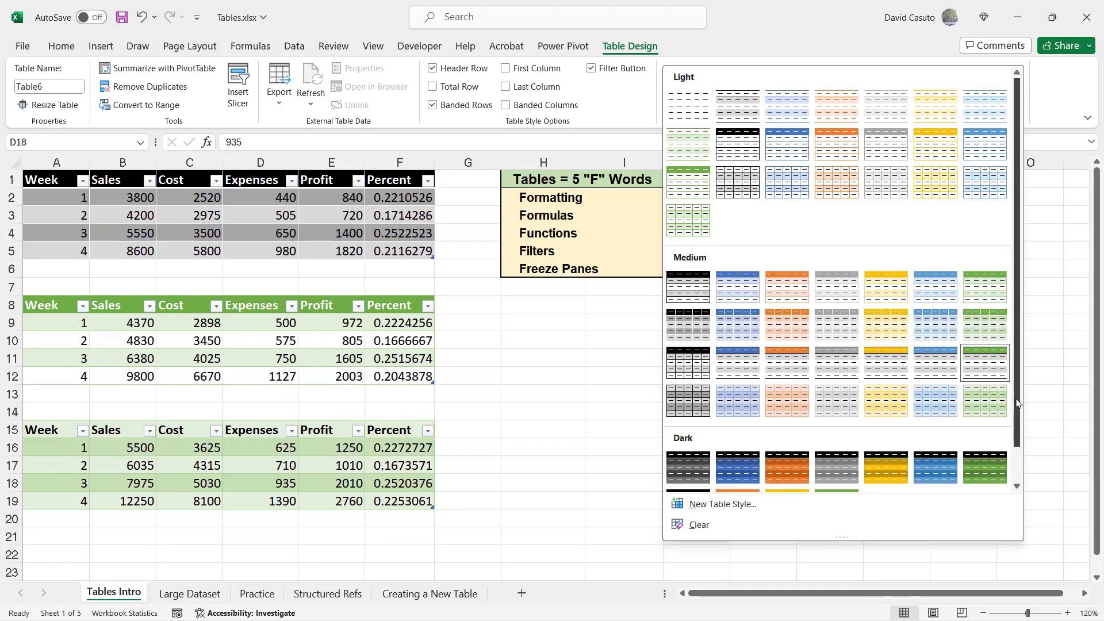
{"action": "left_click", "coordinate": [1015, 472]}
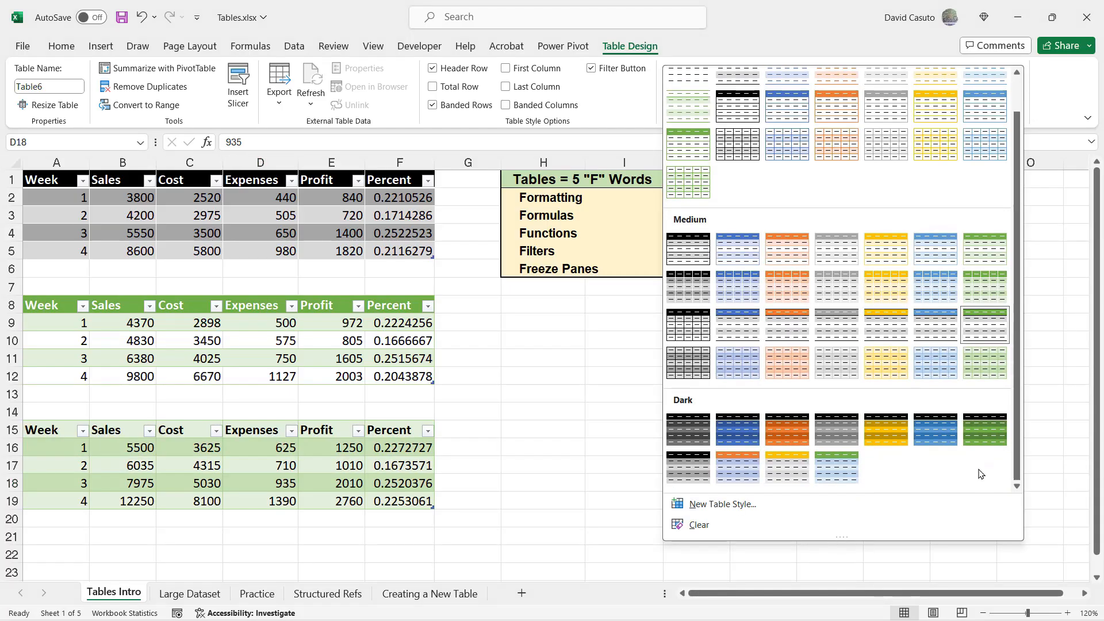
{"action": "left_click", "coordinate": [776, 429]}
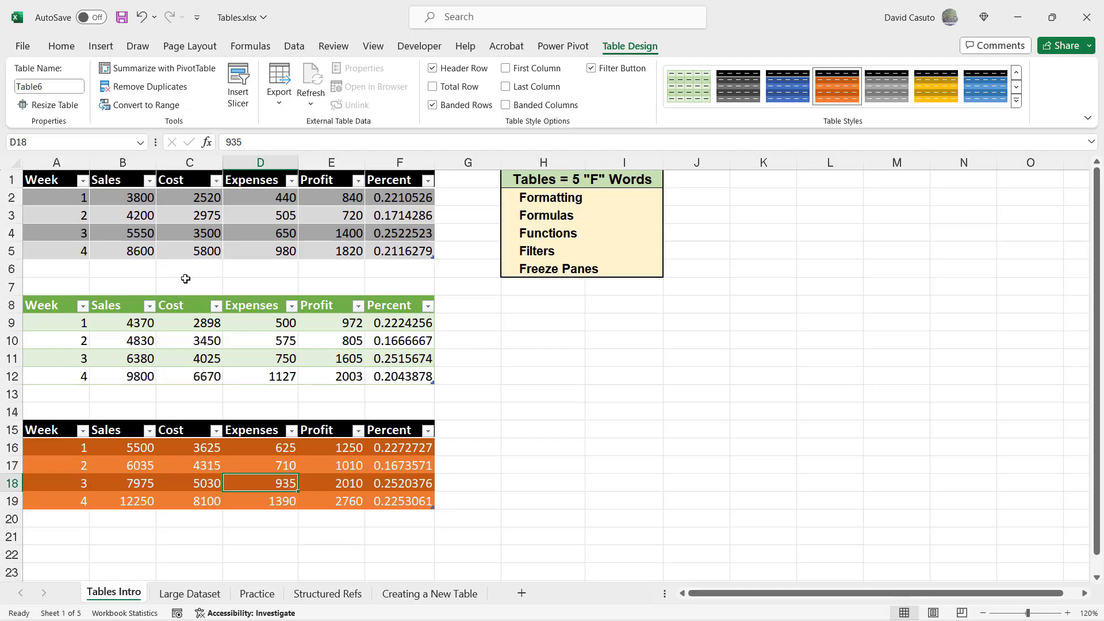
Toggle Banded Rows on the first table (A1:F5) to compare the looks, leaving the option off
{"action": "left_click", "coordinate": [107, 215]}
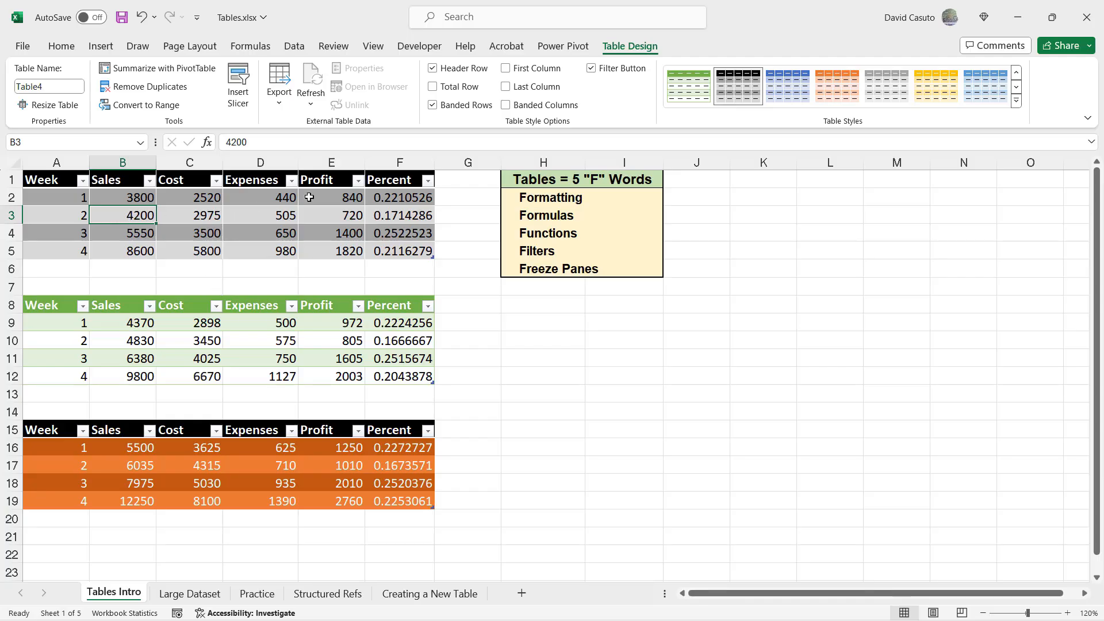
{"action": "left_click", "coordinate": [433, 106]}
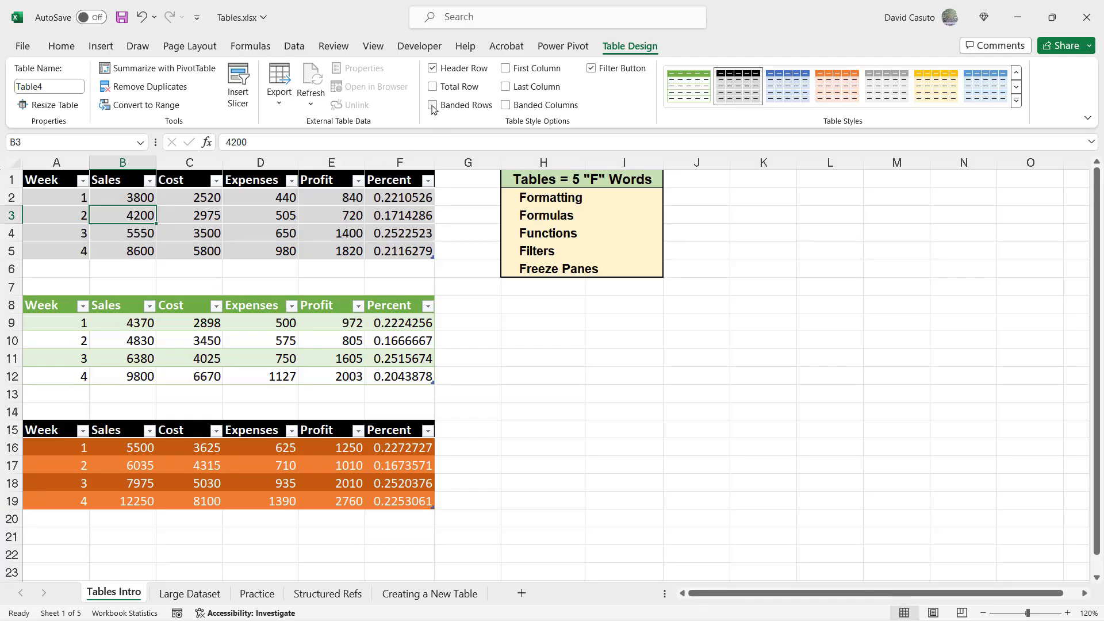
{"action": "left_click", "coordinate": [433, 106]}
{"action": "left_click", "coordinate": [433, 106]}
{"action": "left_click", "coordinate": [433, 106]}
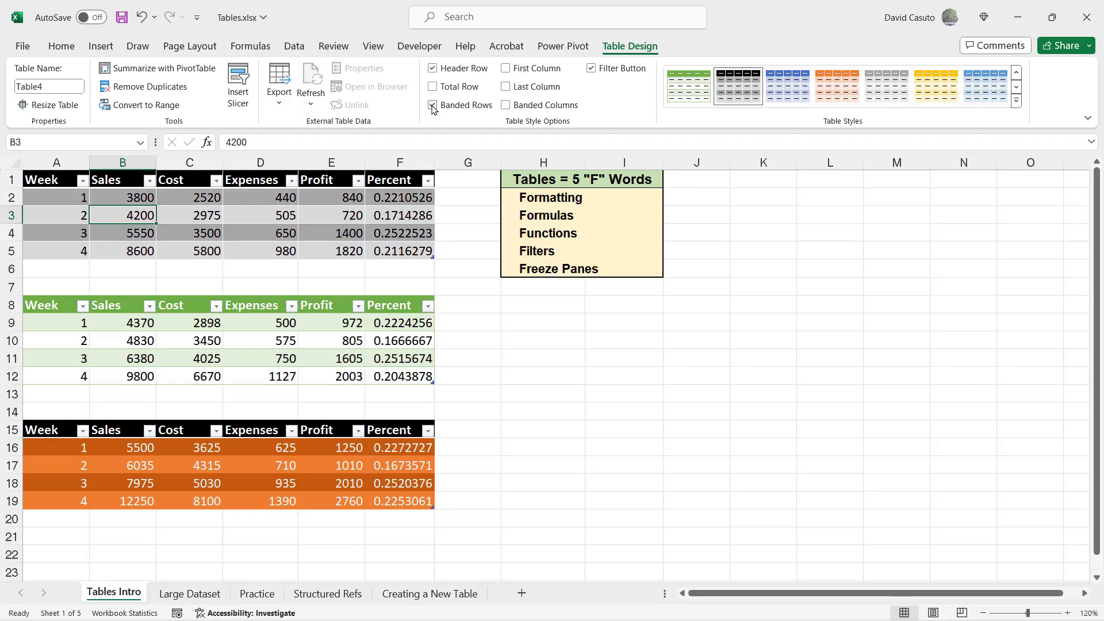
{"action": "left_click", "coordinate": [433, 106]}
{"action": "left_click", "coordinate": [433, 107]}
{"action": "left_click", "coordinate": [433, 107]}
{"action": "left_click", "coordinate": [432, 106]}
{"action": "left_click", "coordinate": [433, 107]}
Turn off Banded Rows for the A8:F12 table and the A15:F19 table
{"action": "left_click", "coordinate": [263, 344]}
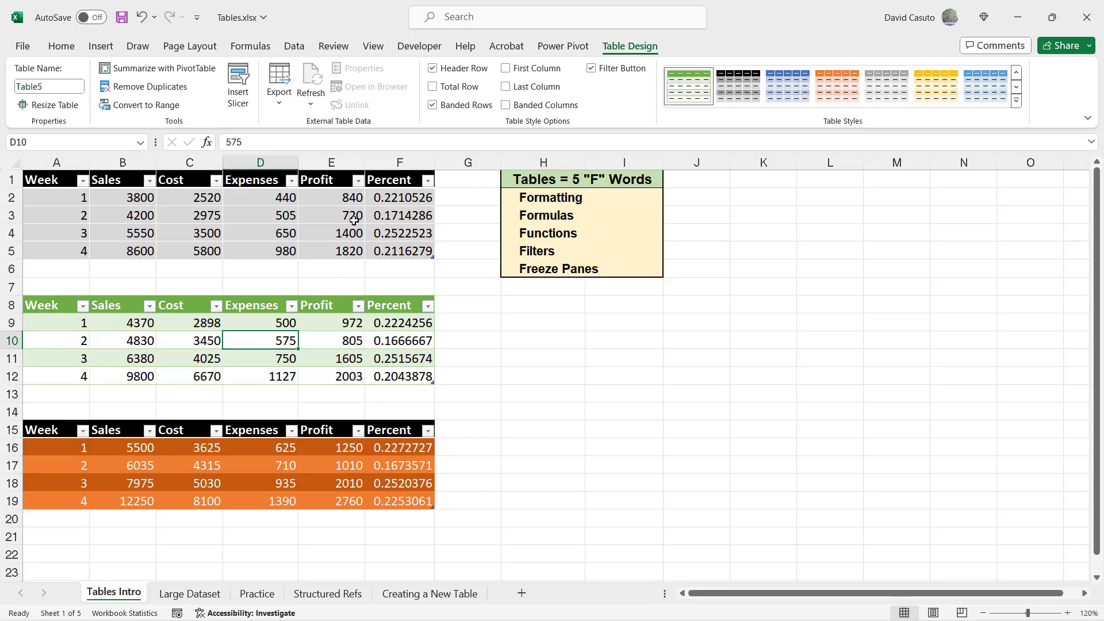
{"action": "left_click", "coordinate": [433, 106]}
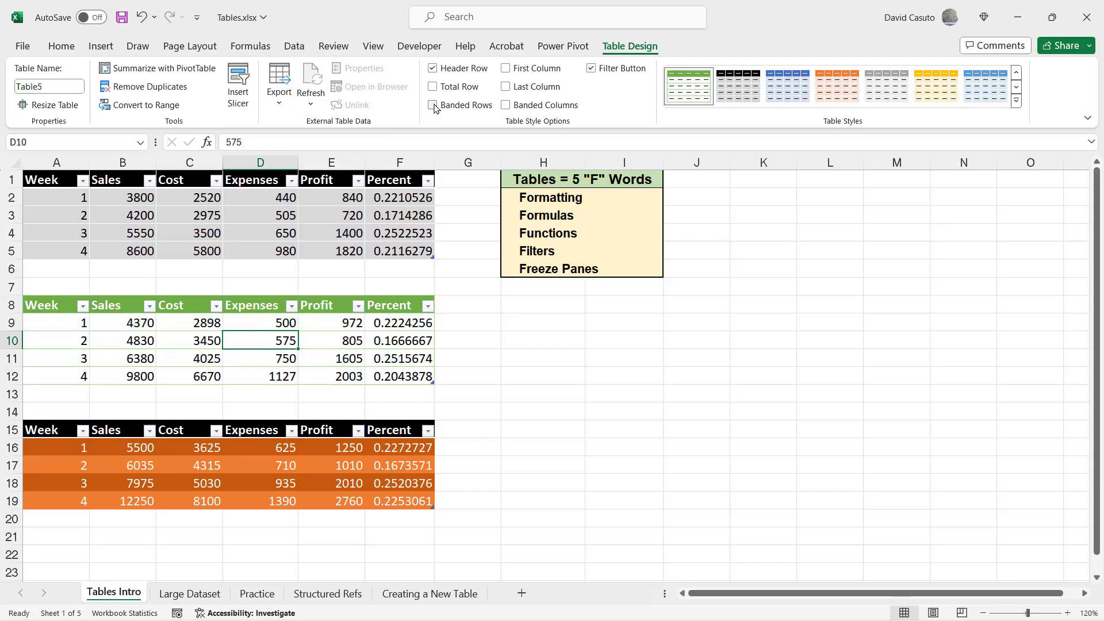
{"action": "left_click", "coordinate": [320, 497]}
{"action": "left_click", "coordinate": [433, 106]}
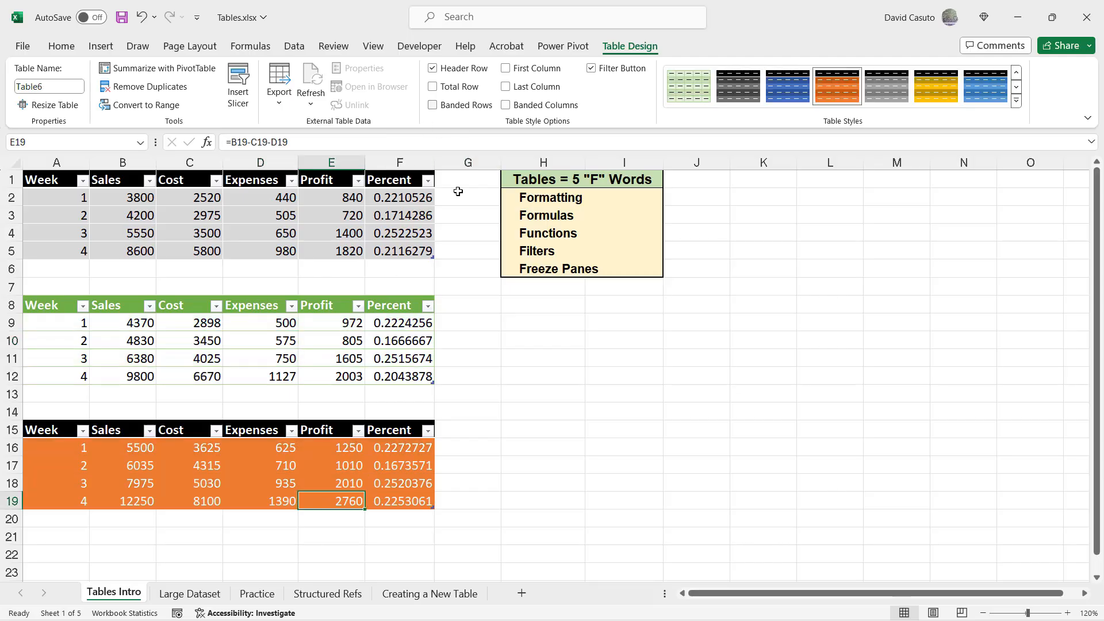
Toggle Banded Columns on the A15:F19 table to compare the looks, leaving the option on
{"action": "left_click", "coordinate": [218, 467]}
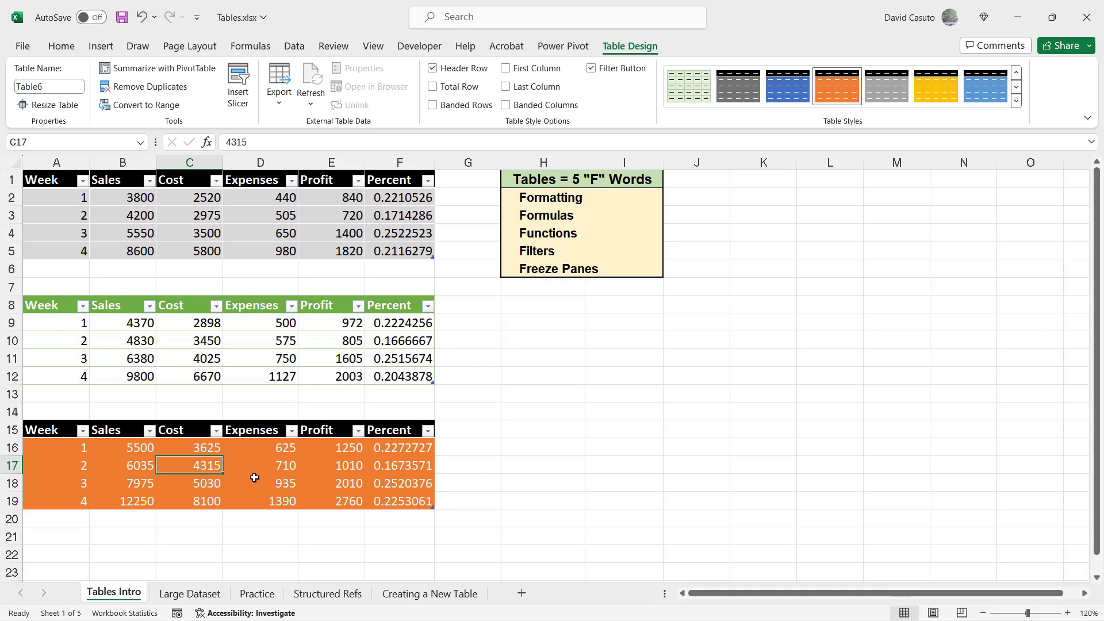
{"action": "left_click", "coordinate": [506, 106]}
{"action": "left_click", "coordinate": [506, 106]}
{"action": "left_click", "coordinate": [506, 106]}
{"action": "left_click", "coordinate": [506, 105]}
{"action": "left_click", "coordinate": [506, 106]}
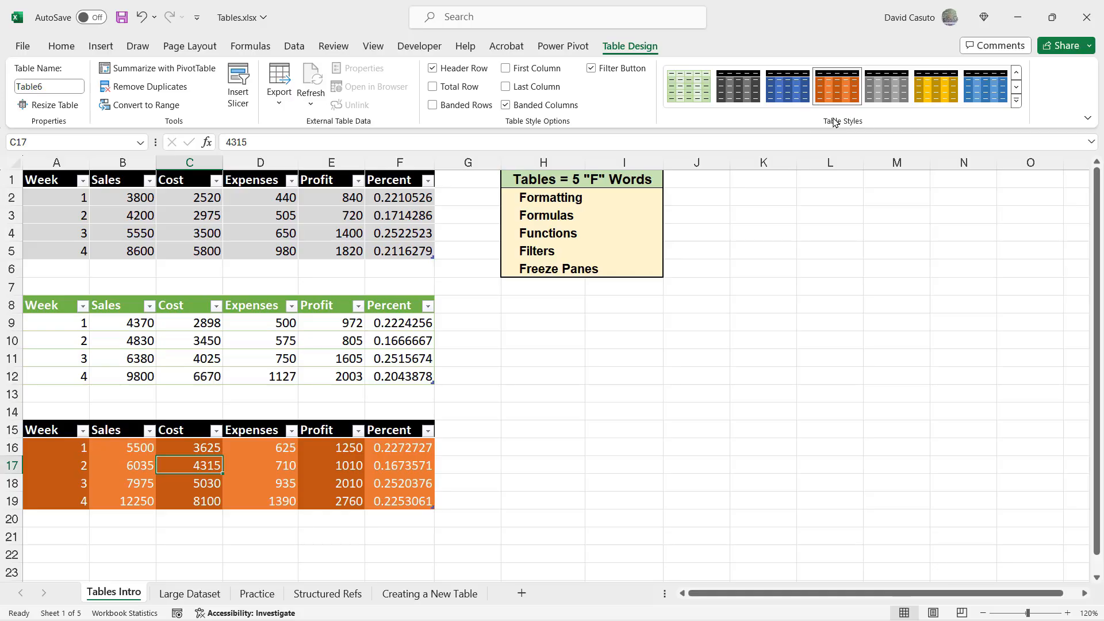
Switch Banded Columns off and on repeatedly for the orange A15:F19 table, ending with the option on
{"action": "left_click", "coordinate": [505, 105]}
{"action": "left_click", "coordinate": [506, 105]}
{"action": "left_click", "coordinate": [506, 105]}
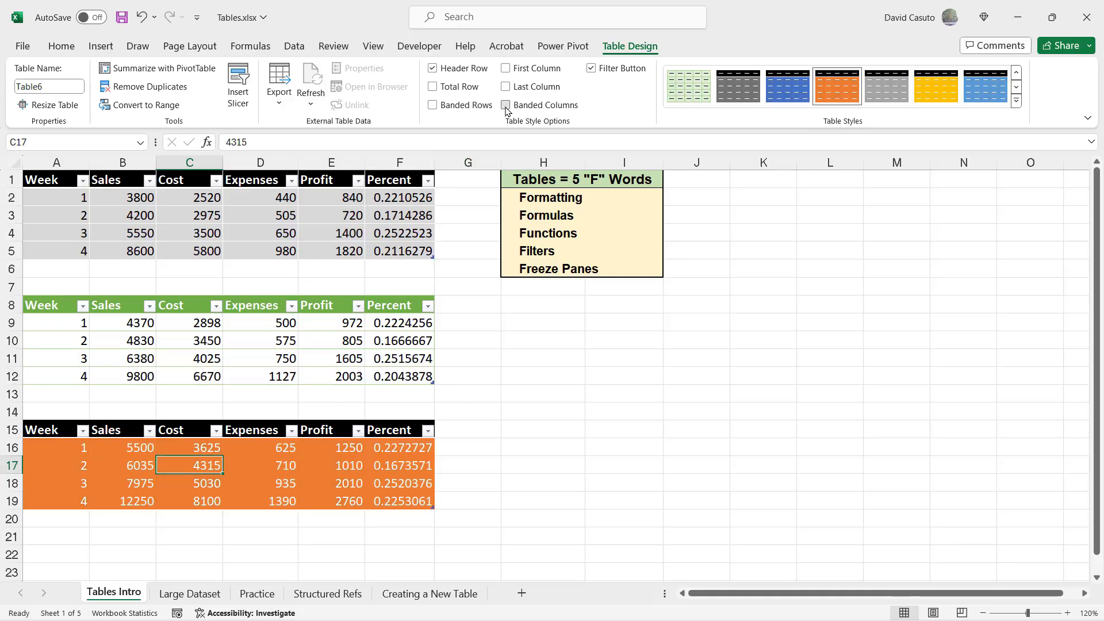
{"action": "left_click", "coordinate": [505, 105]}
{"action": "left_click", "coordinate": [506, 105]}
{"action": "left_click", "coordinate": [506, 105]}
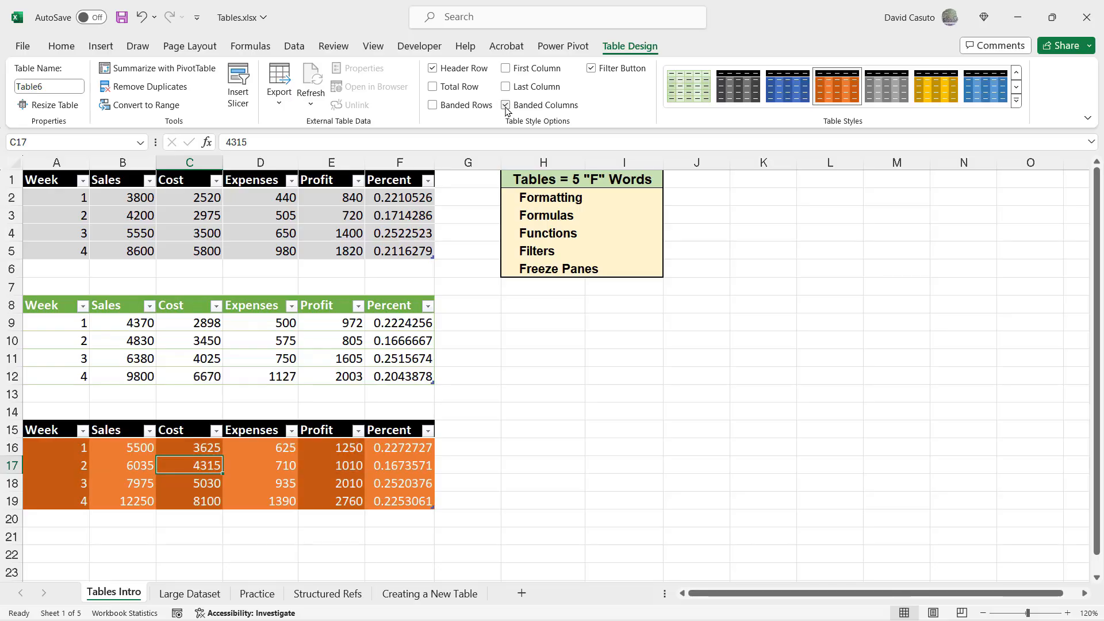
{"action": "left_click", "coordinate": [506, 105]}
{"action": "left_click", "coordinate": [506, 105]}
{"action": "left_click", "coordinate": [506, 105]}
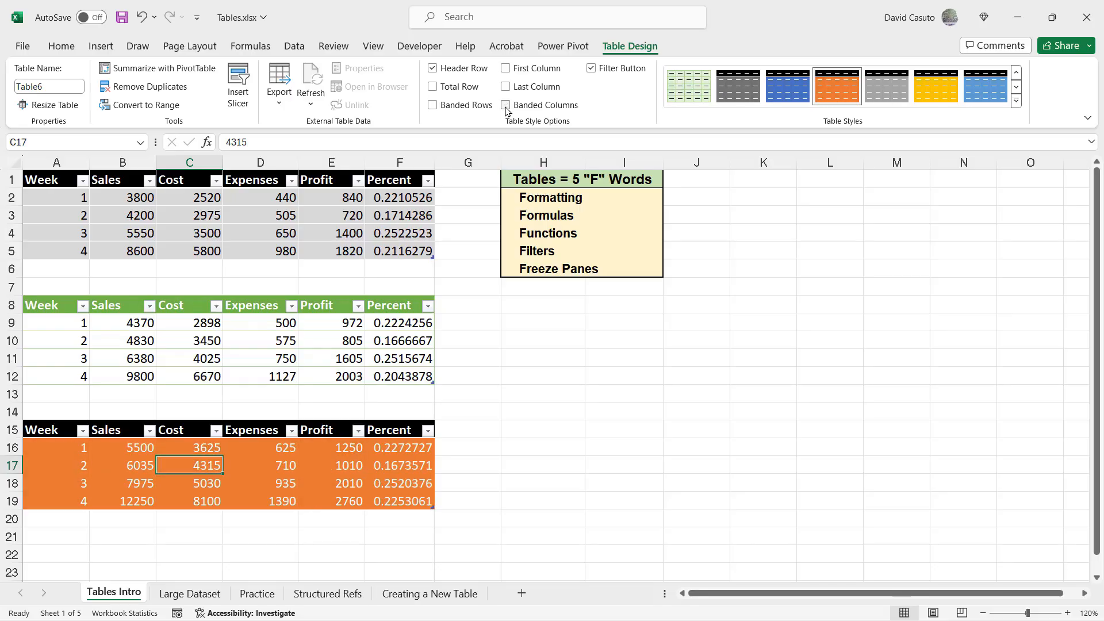
{"action": "left_click", "coordinate": [506, 105]}
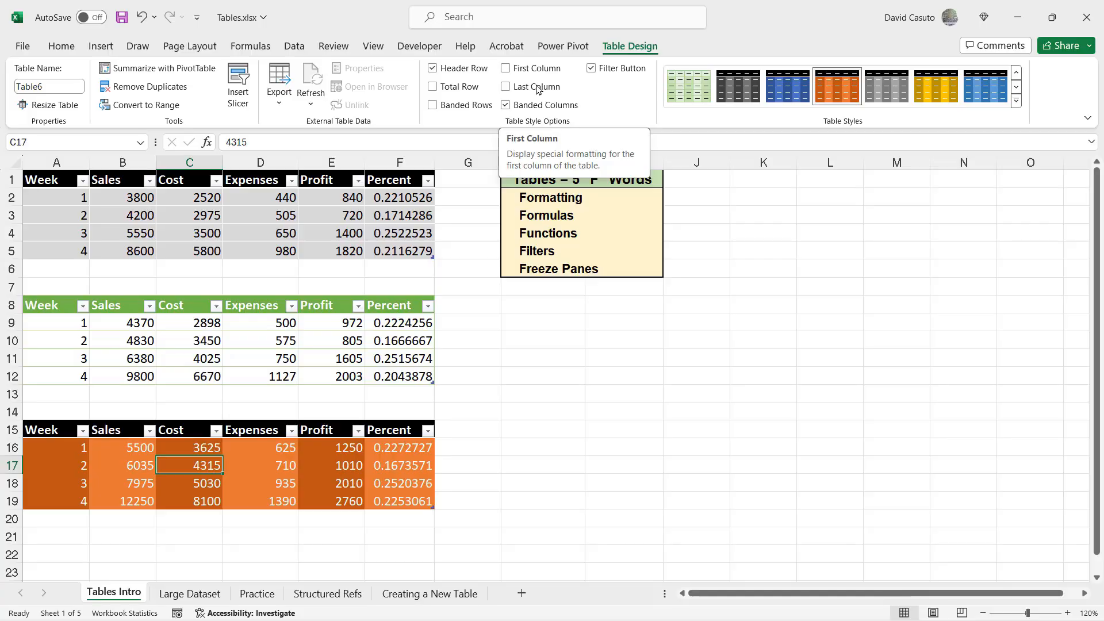
Turn on First Column for the A1:F5 table and toggle Last Column to compare the looks, leaving Last Column off
{"action": "left_click", "coordinate": [200, 212]}
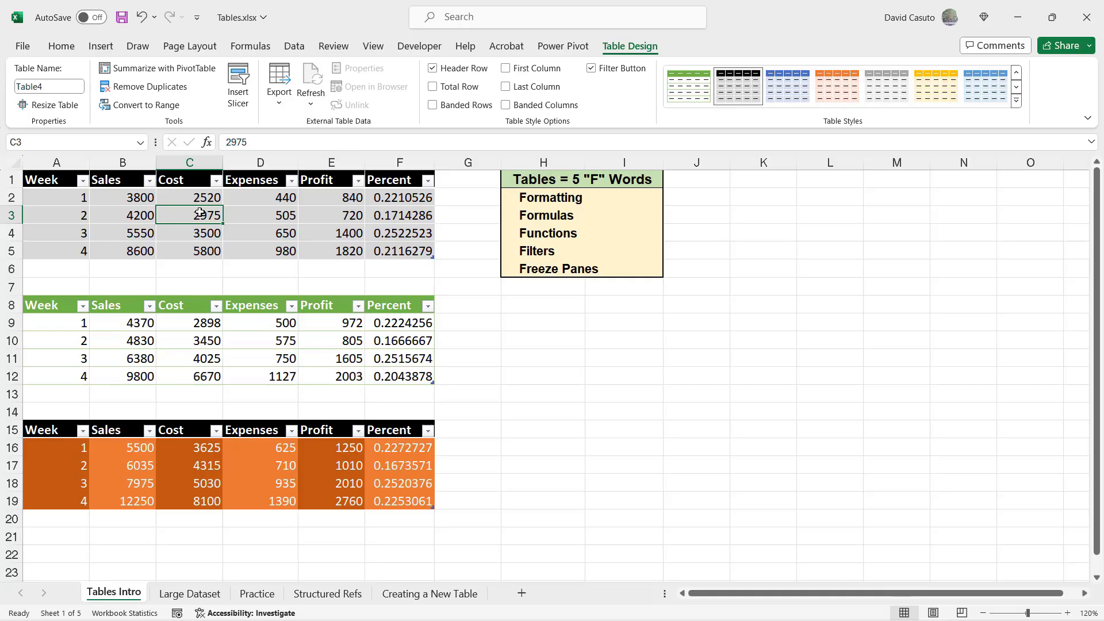
{"action": "left_click", "coordinate": [506, 69]}
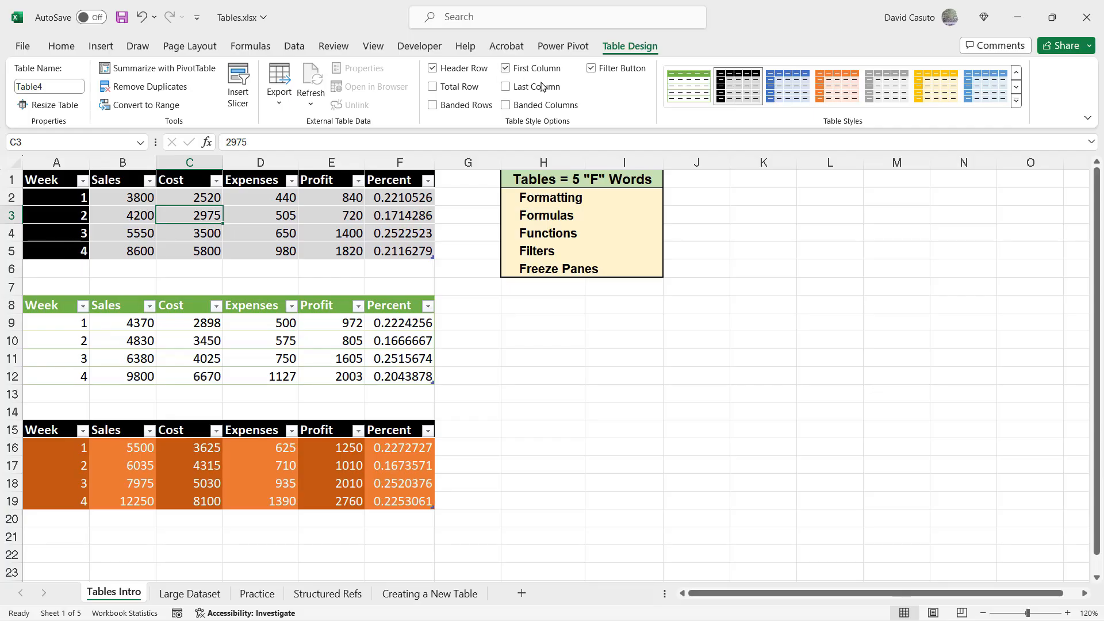
{"action": "left_click", "coordinate": [515, 90]}
{"action": "left_click", "coordinate": [515, 89]}
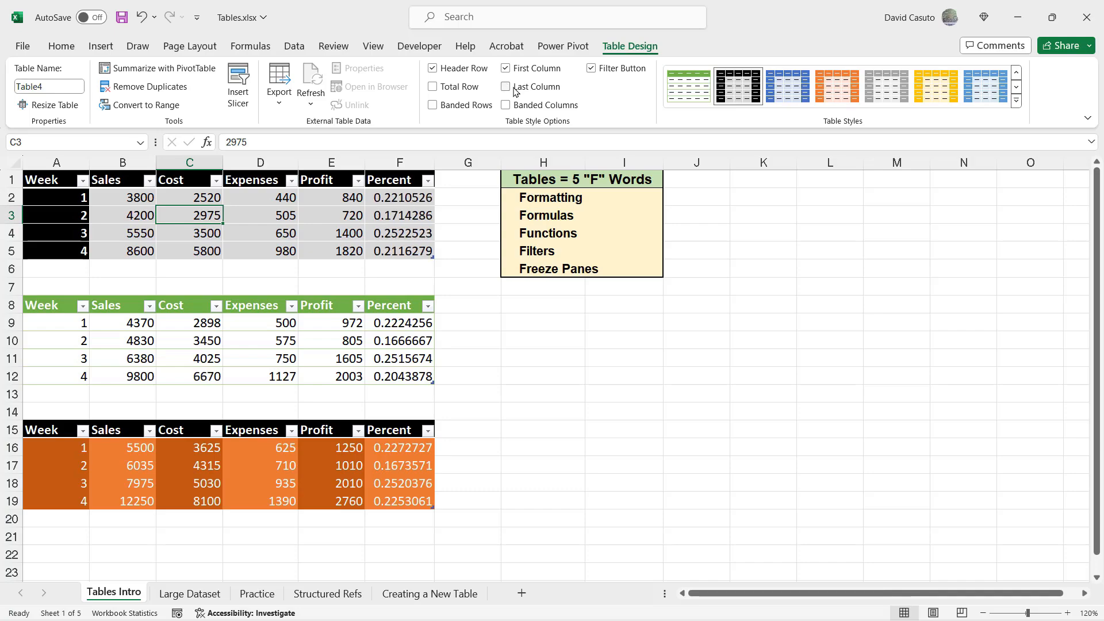
{"action": "left_click", "coordinate": [515, 90]}
{"action": "left_click", "coordinate": [515, 90]}
{"action": "left_click", "coordinate": [515, 89]}
{"action": "left_click", "coordinate": [515, 90]}
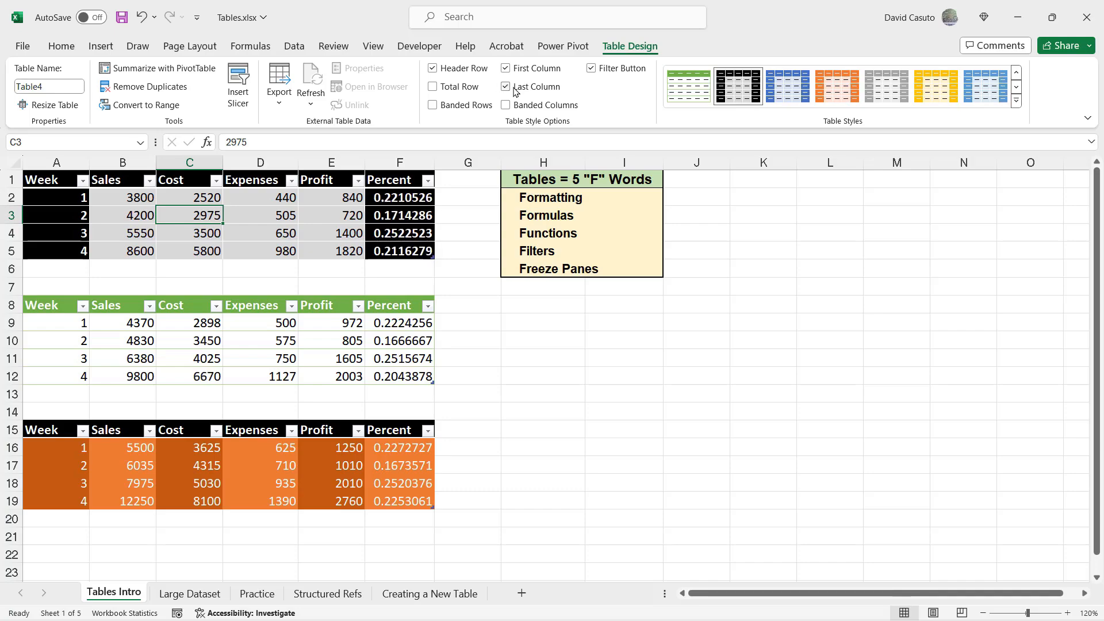
{"action": "left_click", "coordinate": [515, 89]}
{"action": "left_click", "coordinate": [515, 90]}
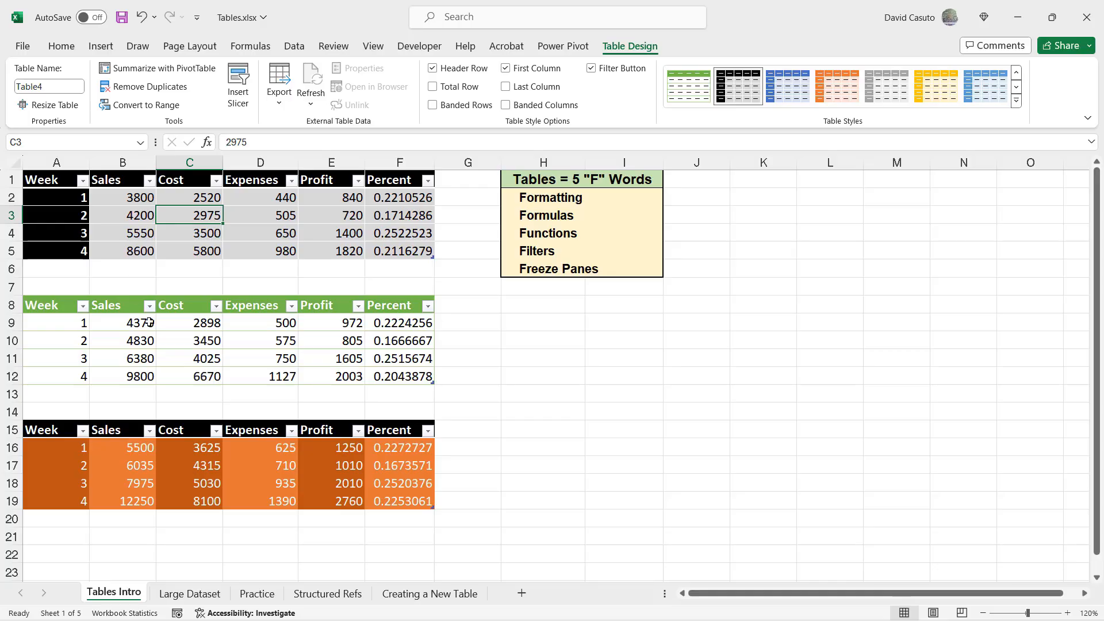
Turn on First Column for the A8:F12 table and restyle it with the blue header and light blue body style
{"action": "left_click", "coordinate": [124, 356]}
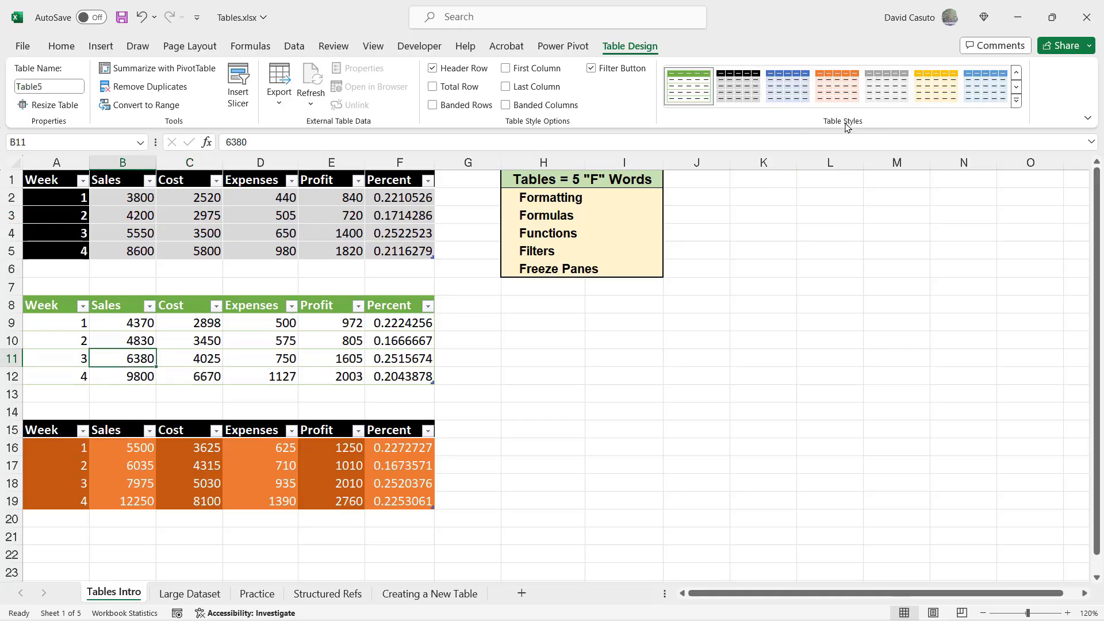
{"action": "left_click", "coordinate": [505, 68]}
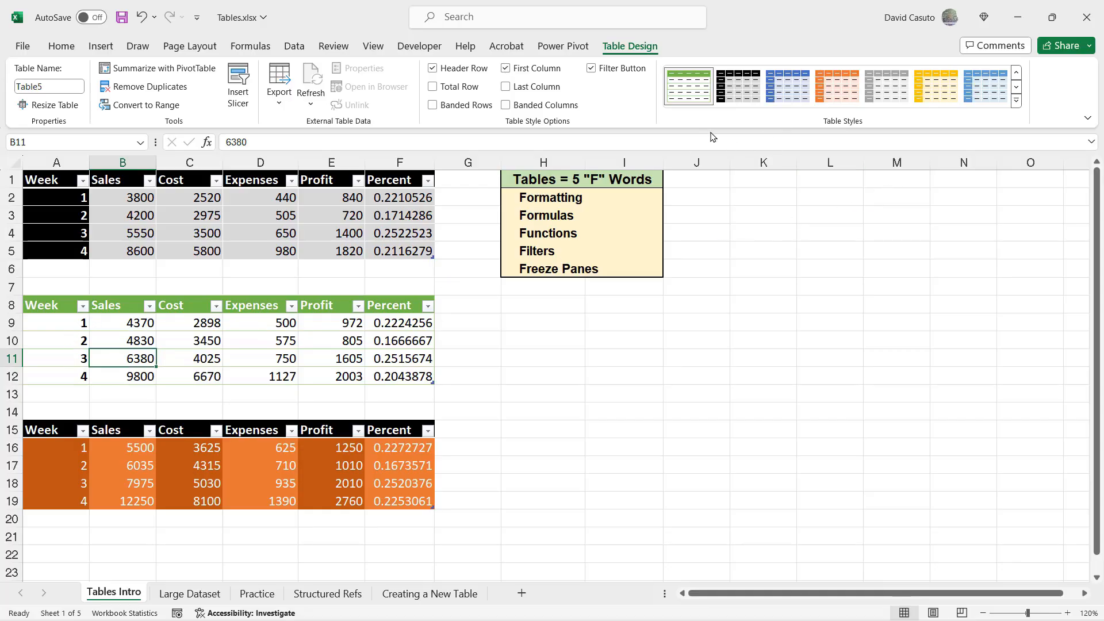
{"action": "left_click", "coordinate": [788, 86]}
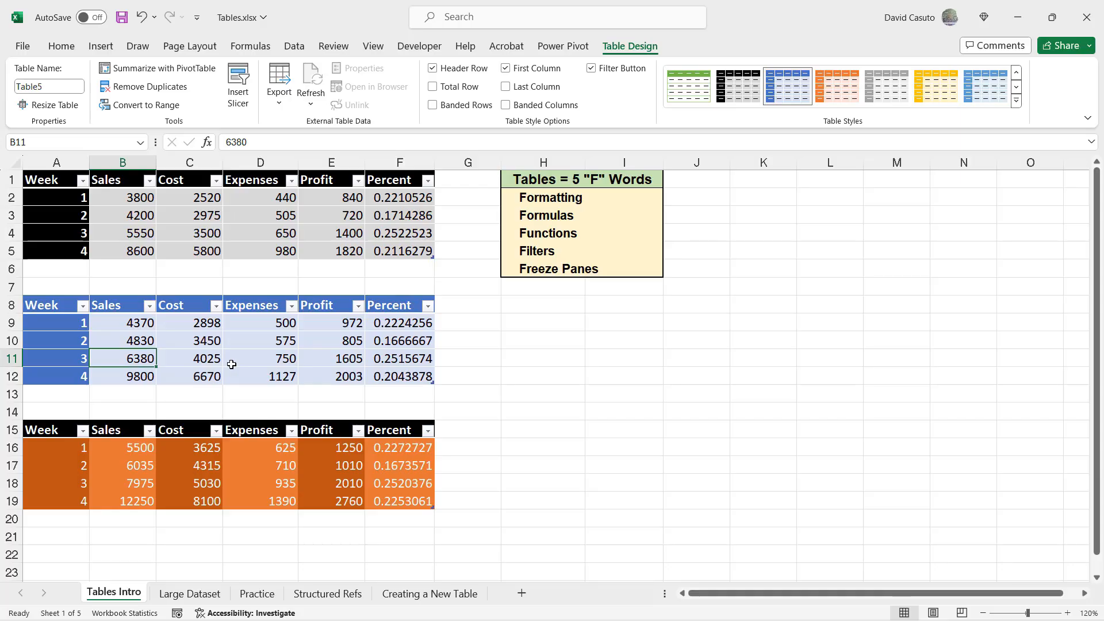
Add a Total Row to the first table and set its Sales total to Sum
{"action": "left_click", "coordinate": [202, 221]}
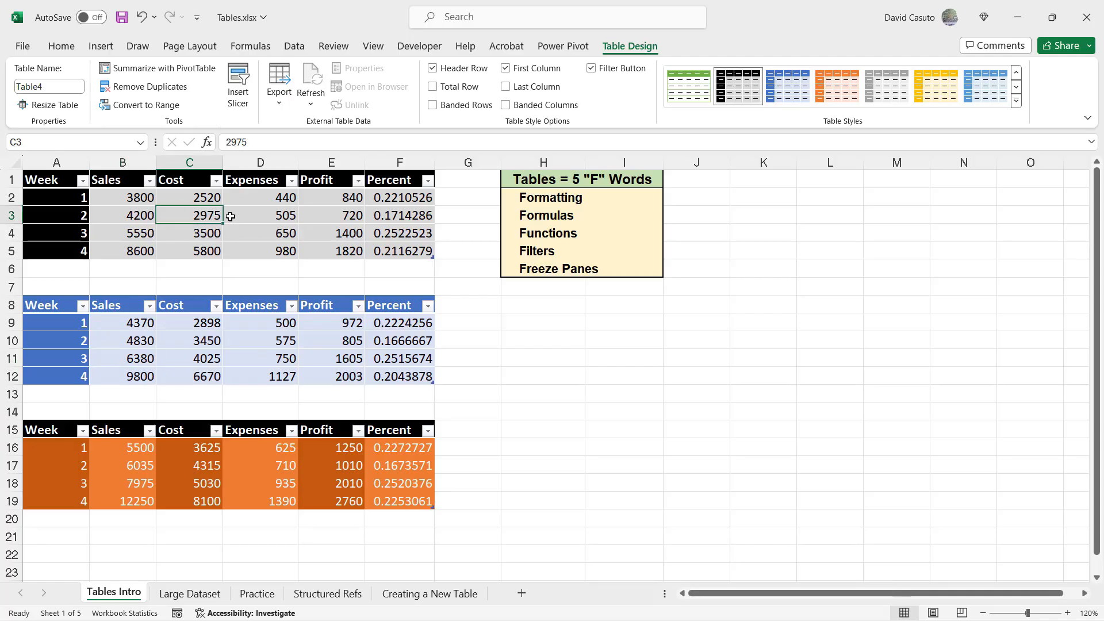
{"action": "left_click", "coordinate": [433, 88]}
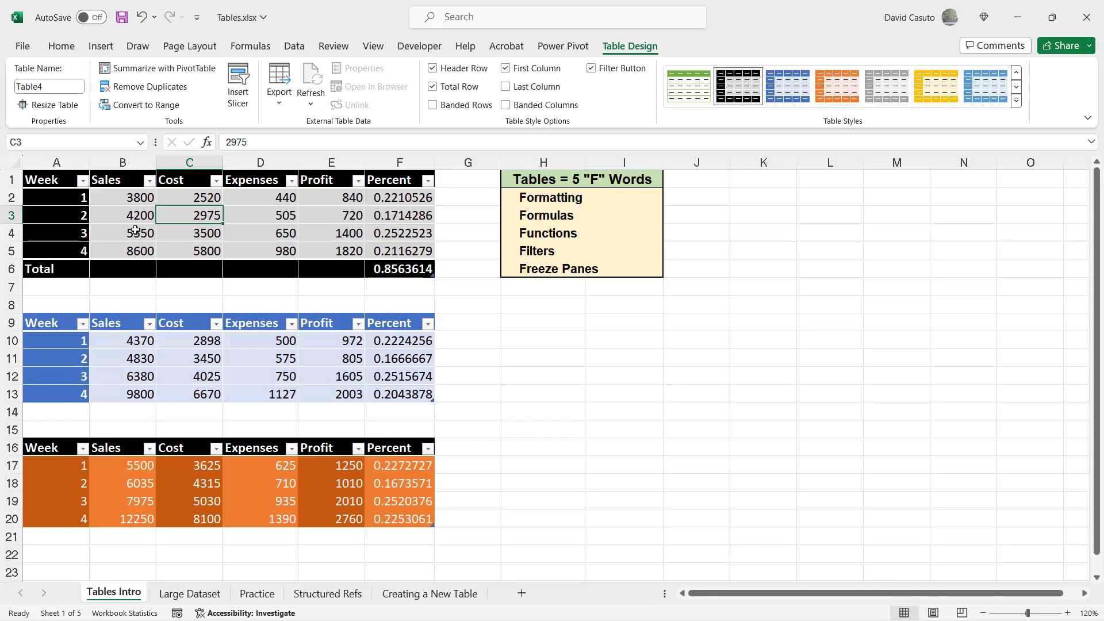
{"action": "left_click", "coordinate": [132, 268]}
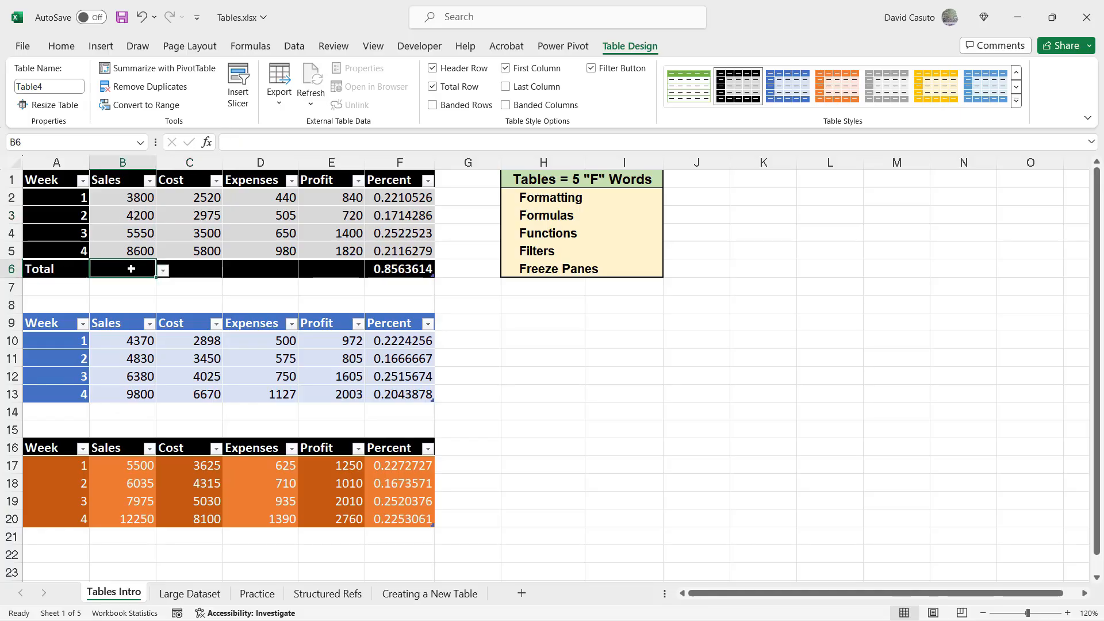
{"action": "left_click", "coordinate": [164, 271]}
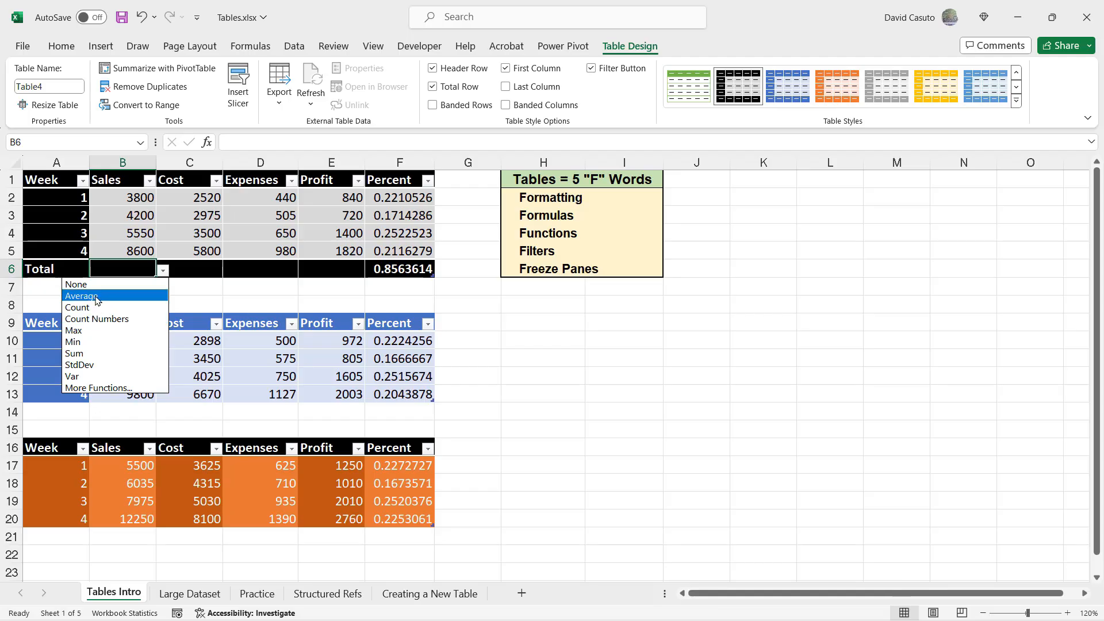
{"action": "left_click", "coordinate": [79, 354]}
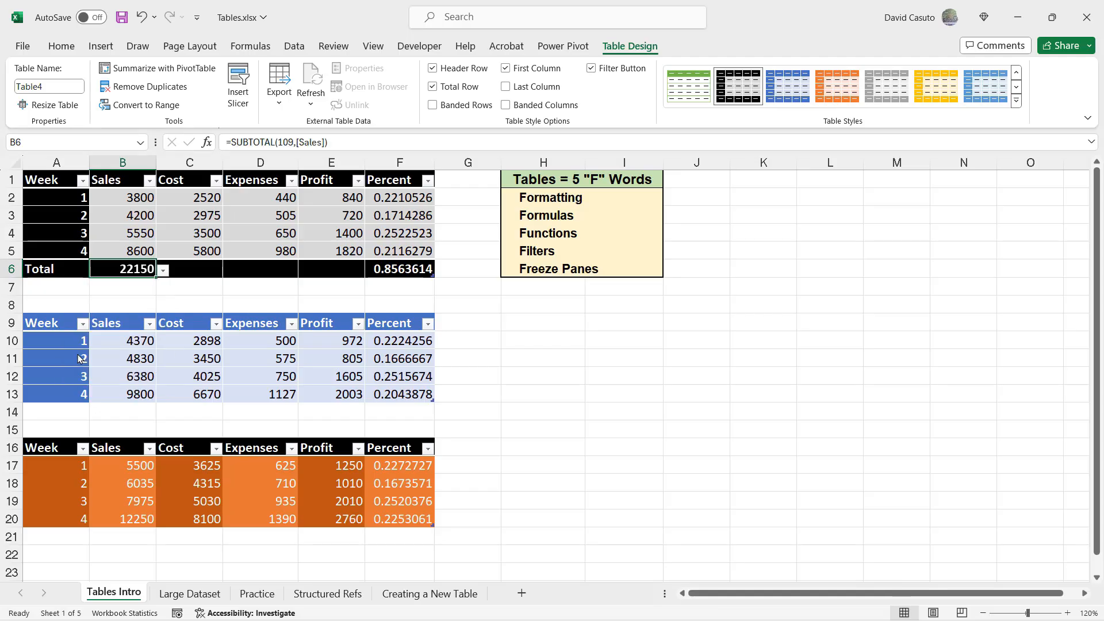
Set the first table's Total Row to Count for Cost and Average for Expenses
{"action": "left_click", "coordinate": [195, 267]}
{"action": "left_click", "coordinate": [229, 270]}
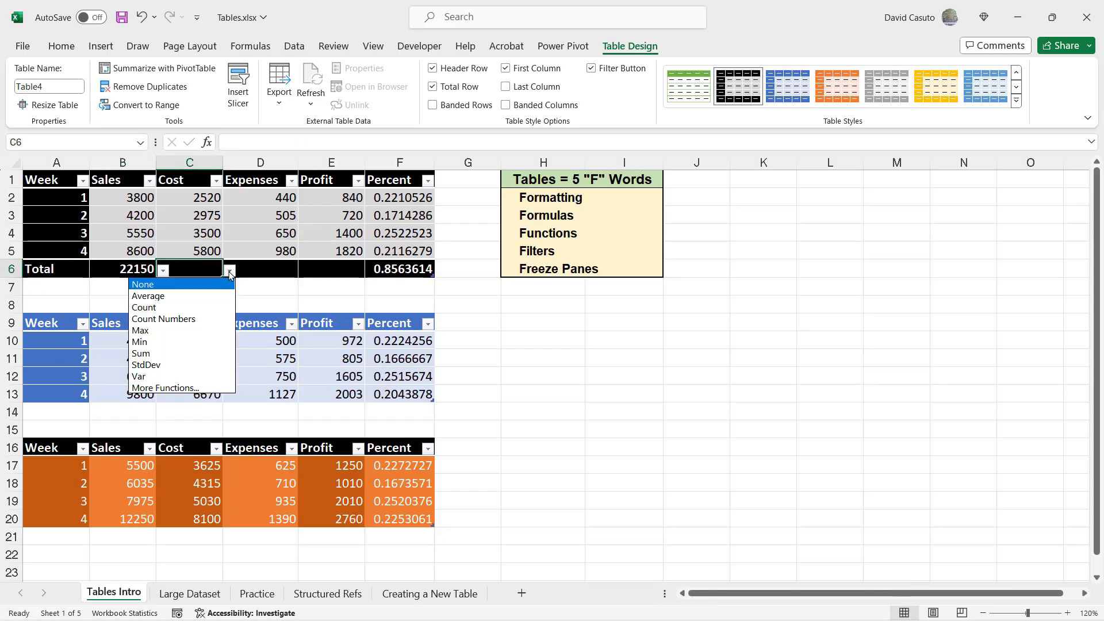
{"action": "left_click", "coordinate": [152, 307]}
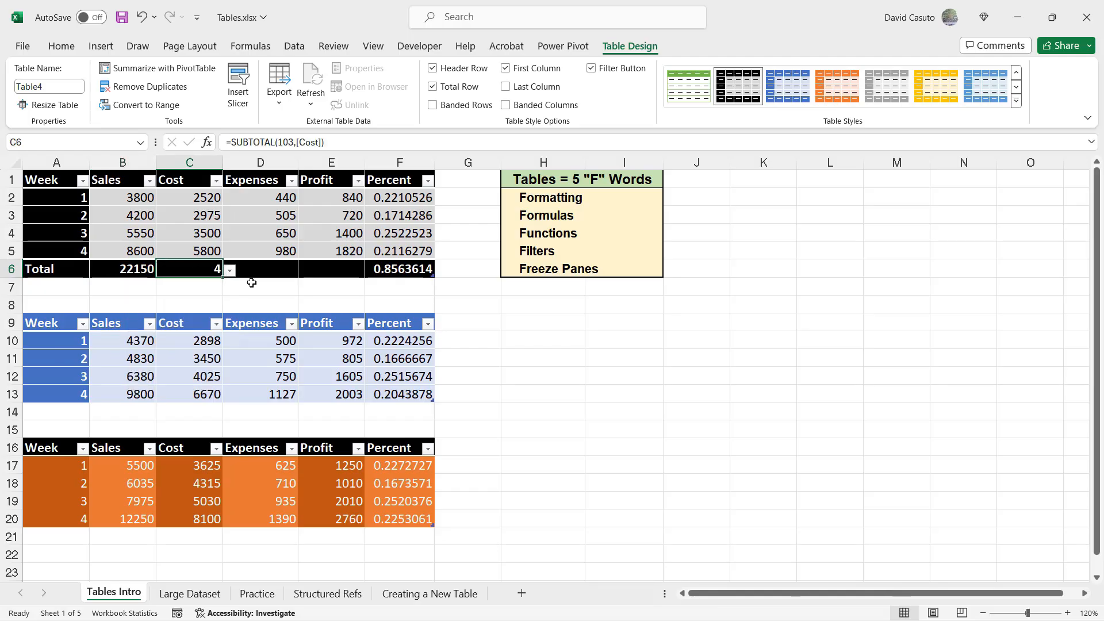
{"action": "left_click", "coordinate": [274, 270]}
{"action": "left_click", "coordinate": [306, 271]}
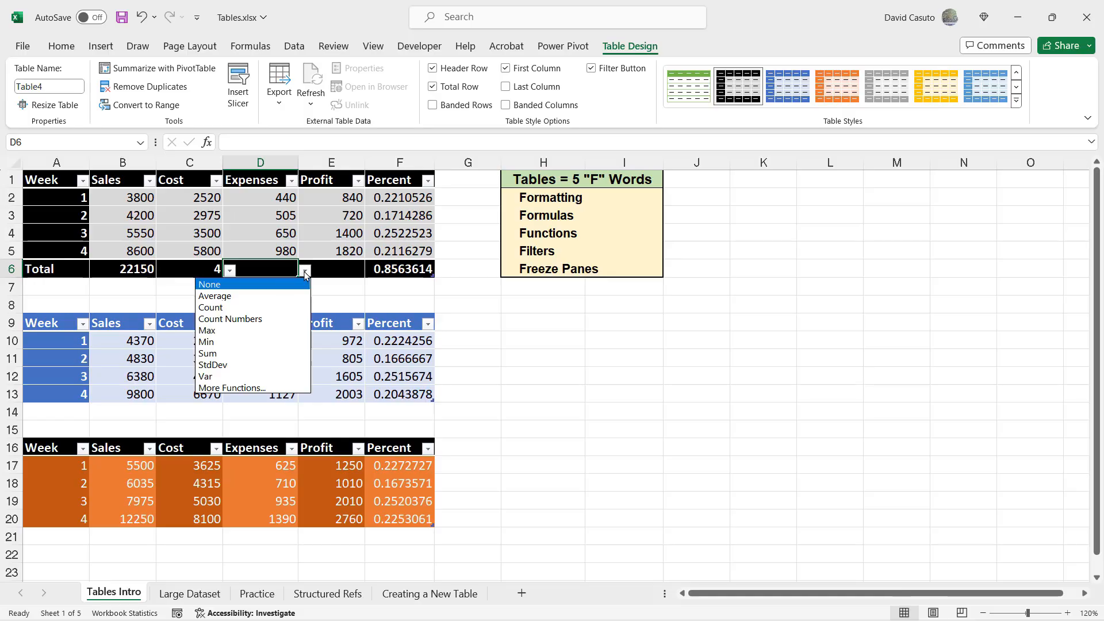
{"action": "left_click", "coordinate": [226, 298]}
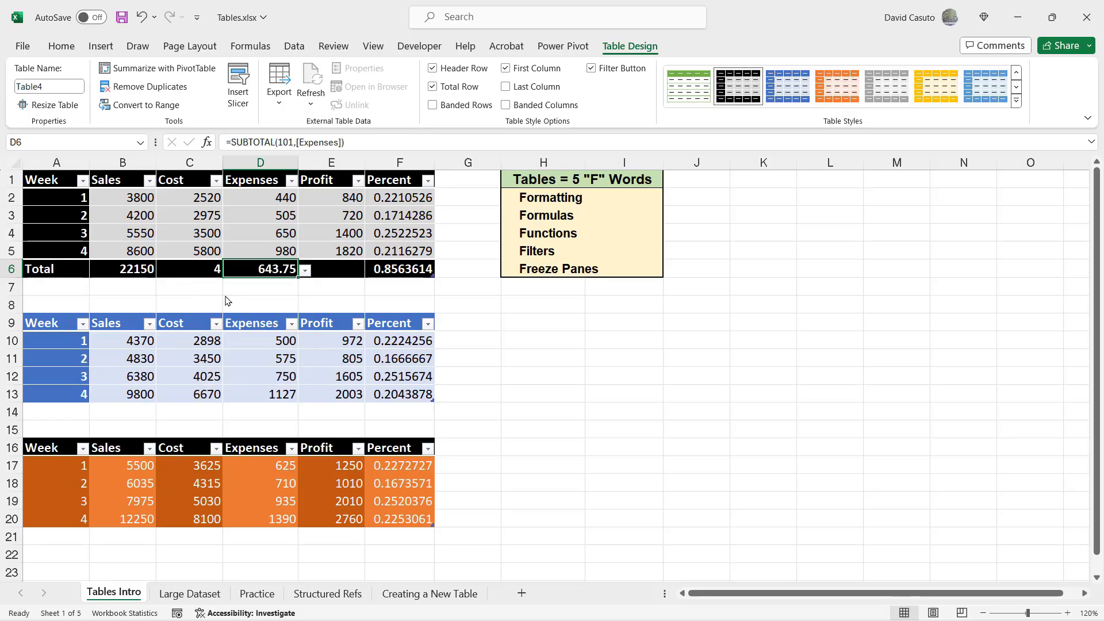
Add a Total Row to both the blue weekly sales table and the orange weekly sales table
{"action": "left_click", "coordinate": [125, 371]}
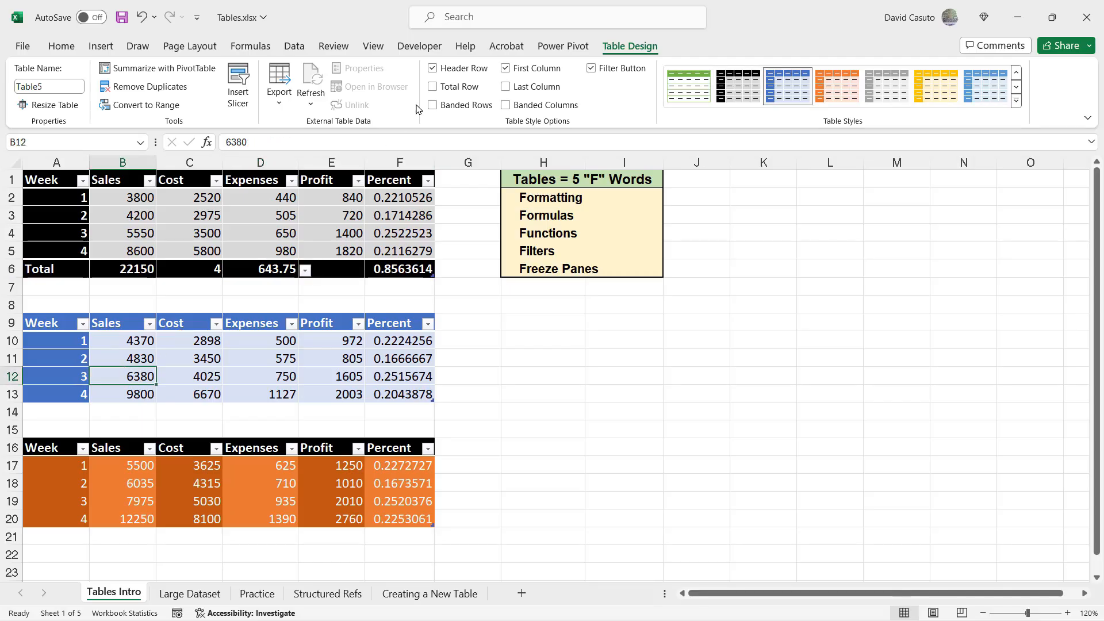
{"action": "left_click", "coordinate": [432, 87]}
{"action": "left_click", "coordinate": [166, 536]}
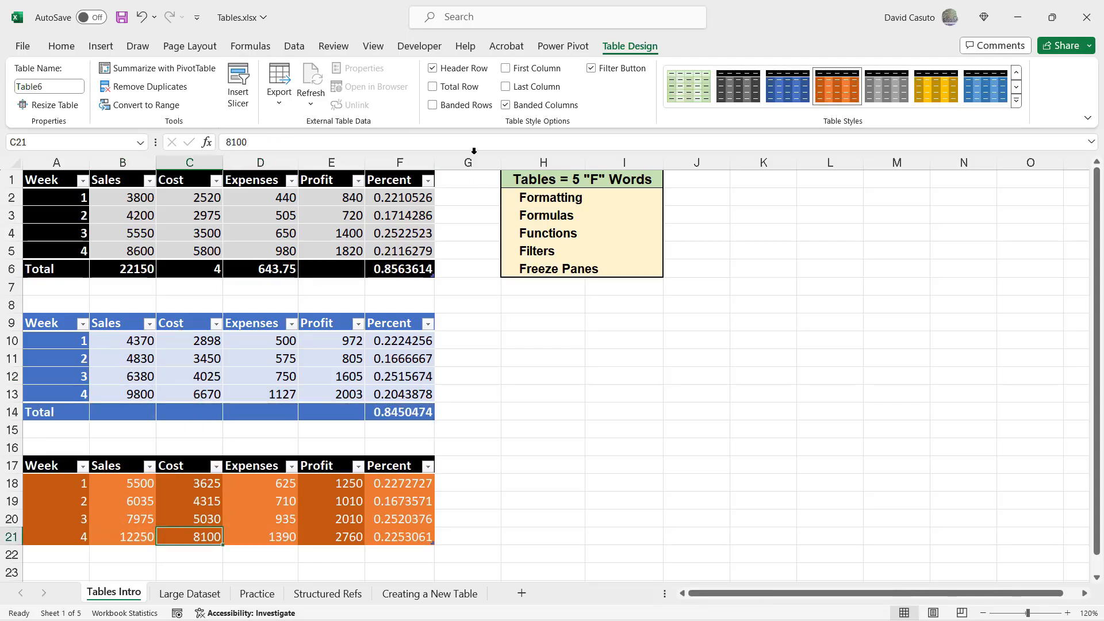
{"action": "key", "text": "ctrl+shift+t"}
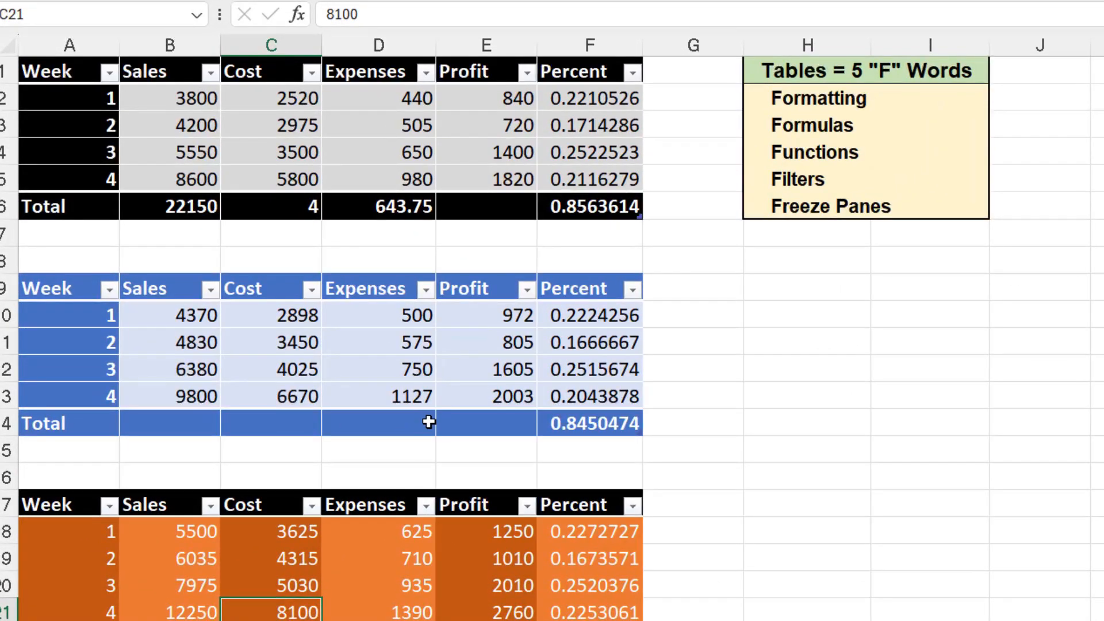
Set the blue table's Sales total in B14 to Sum and fill it across the Total Row through Profit (E14)
{"action": "left_click", "coordinate": [182, 423]}
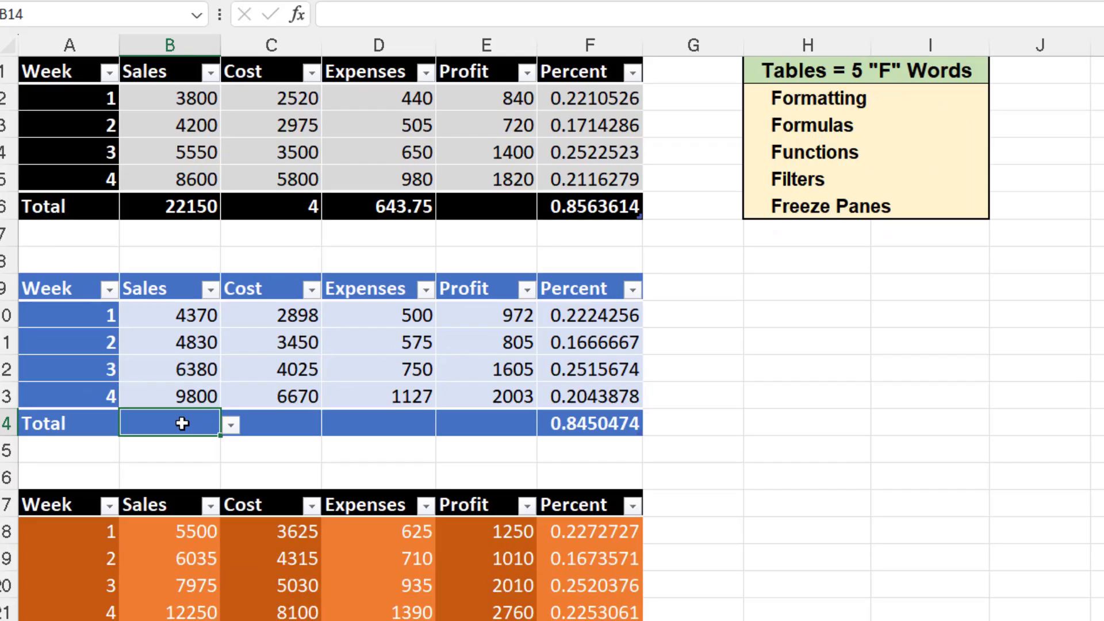
{"action": "left_click", "coordinate": [230, 425]}
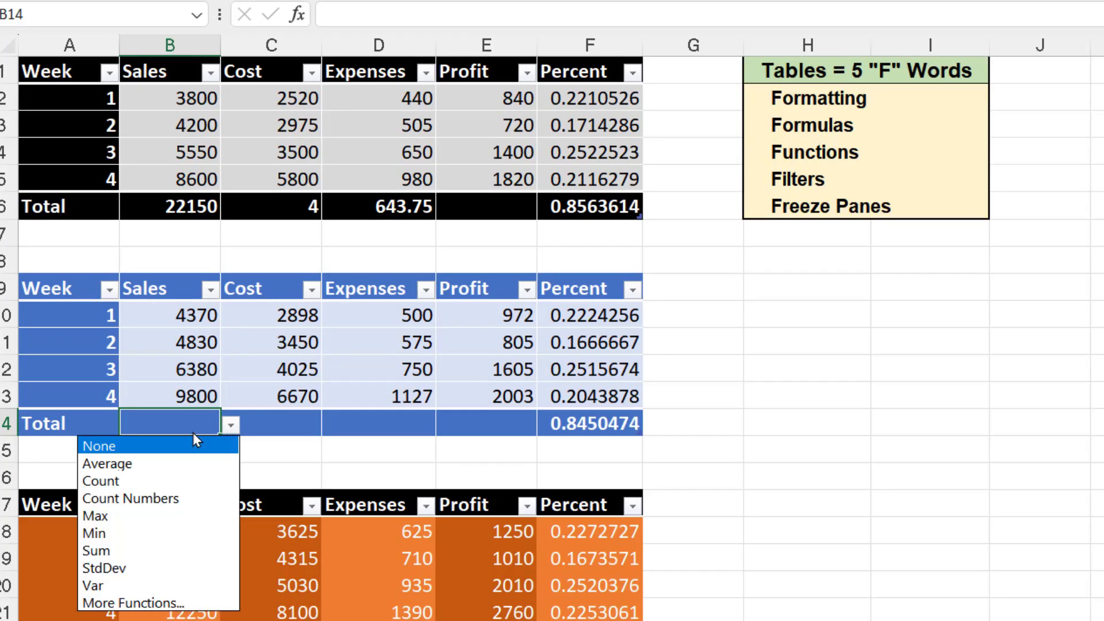
{"action": "left_click", "coordinate": [123, 550]}
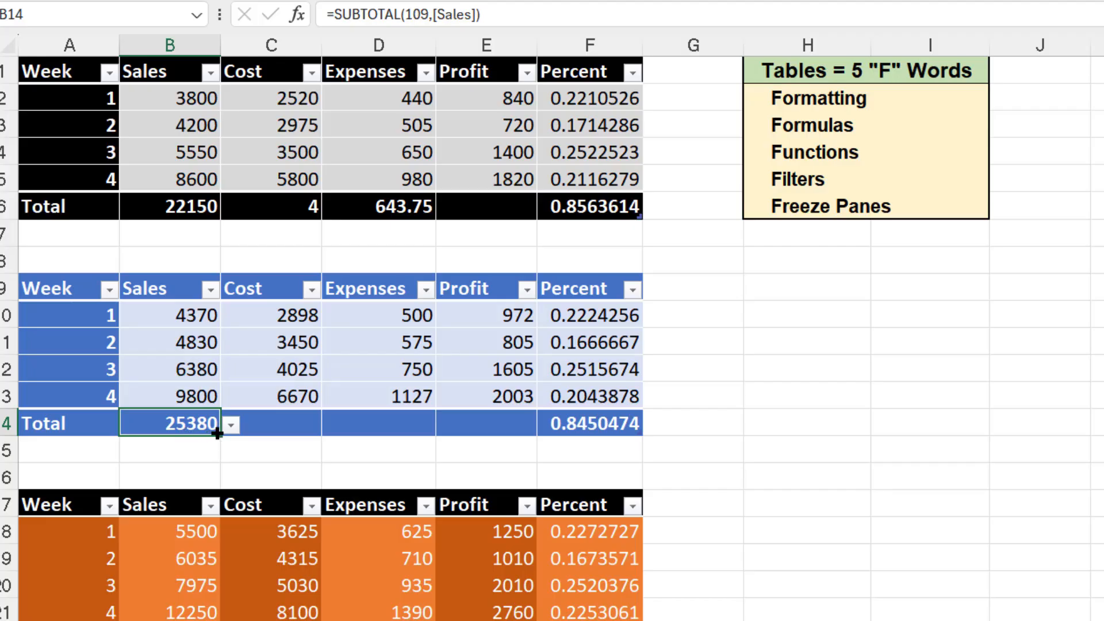
{"action": "left_click_drag", "start_coordinate": [217, 434], "coordinate": [527, 437]}
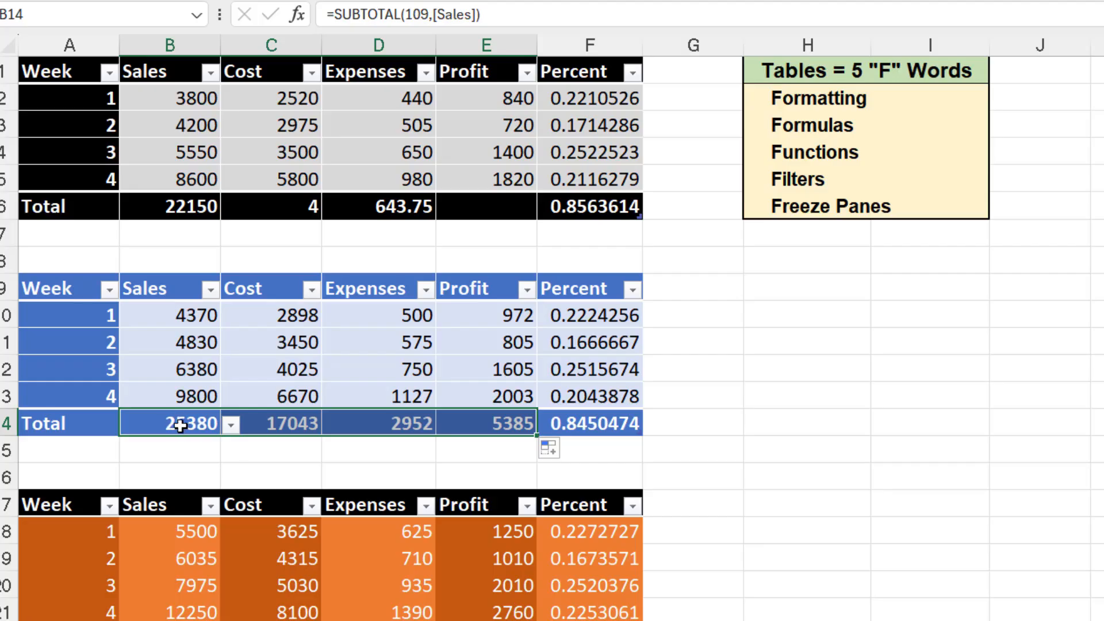
{"action": "left_click", "coordinate": [214, 428]}
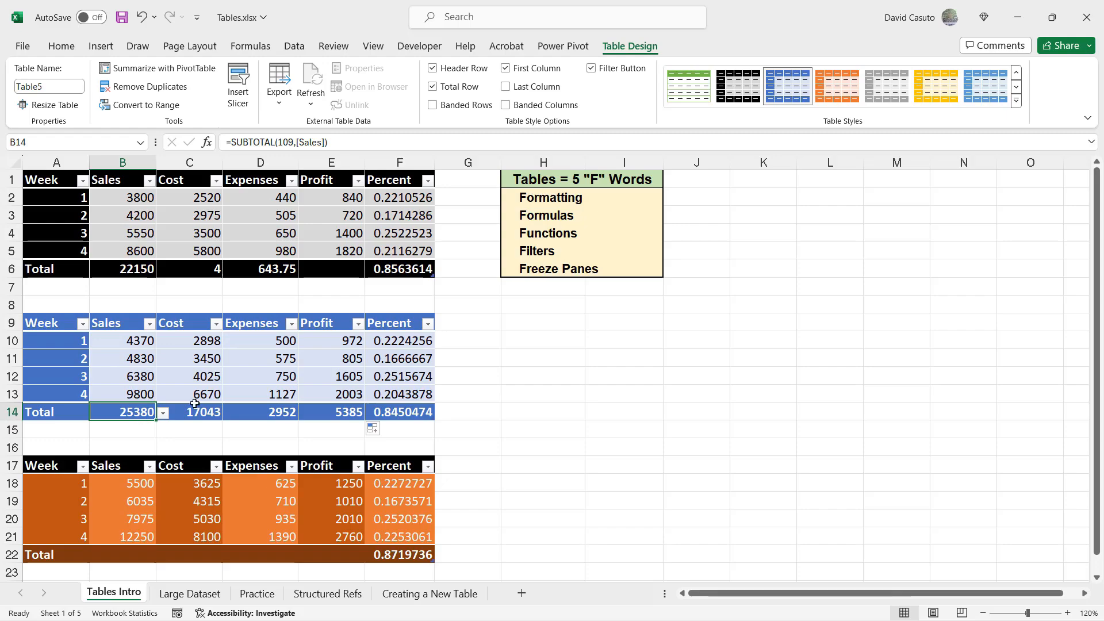
{"action": "left_click", "coordinate": [197, 375]}
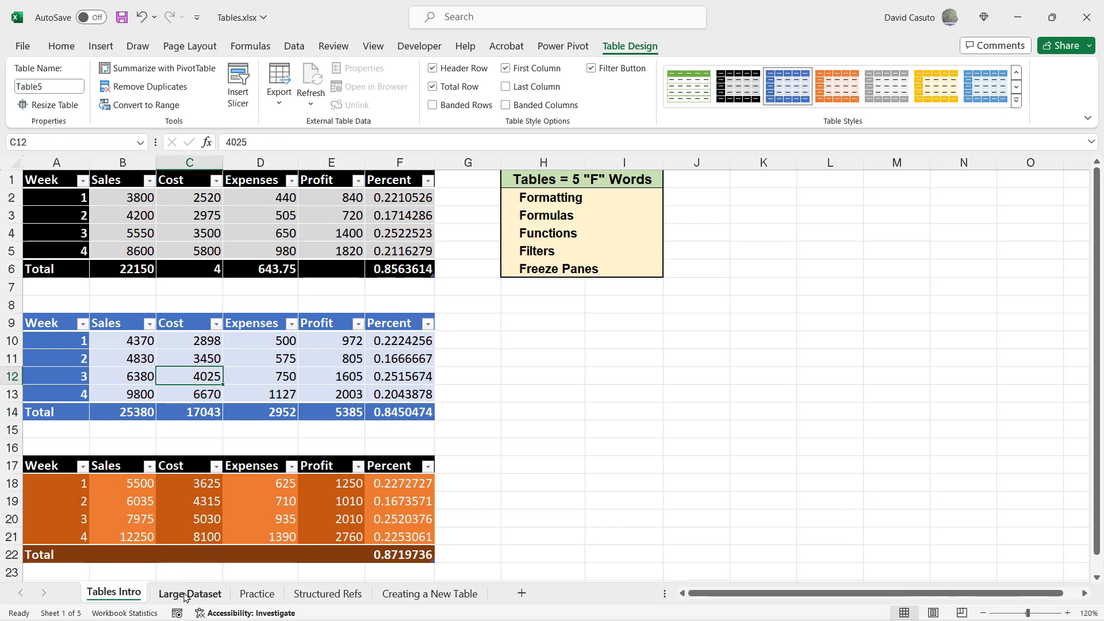
Open the Large Dataset sheet and select cell E13 inside the Widget Retail Sales data
{"action": "left_click", "coordinate": [185, 596]}
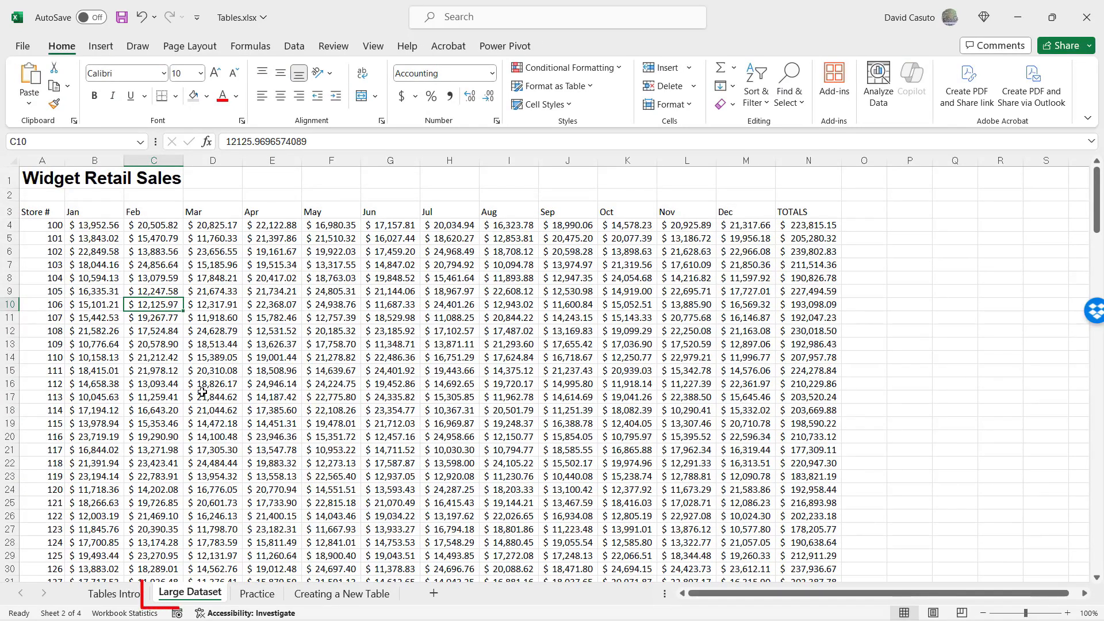
{"action": "left_click", "coordinate": [203, 392]}
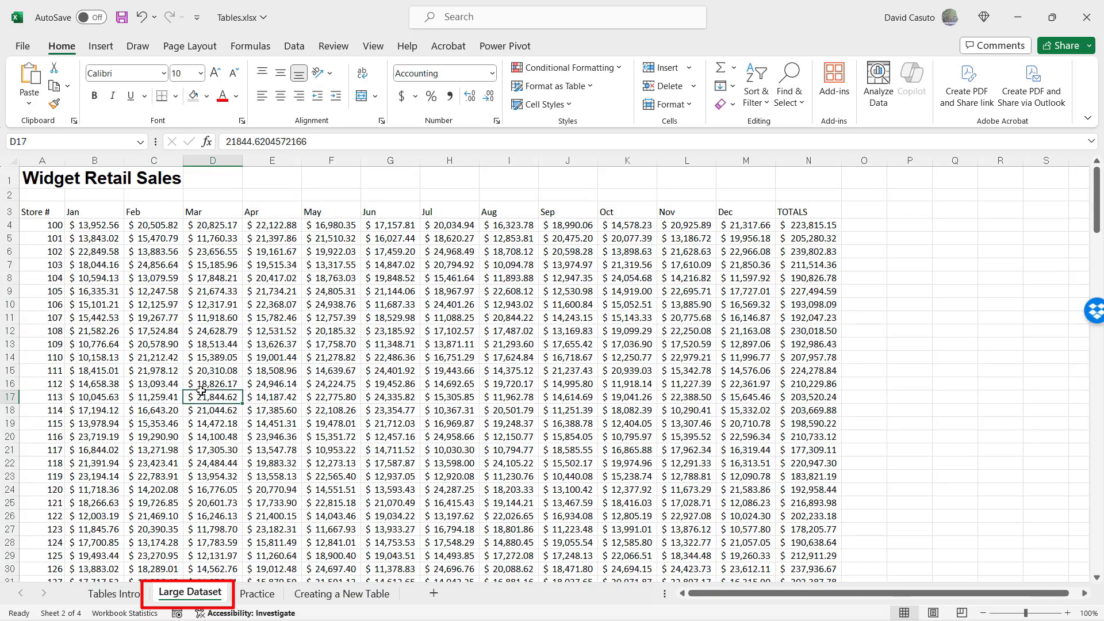
{"action": "scroll", "coordinate": [255, 371], "scroll_direction": "down", "scroll_amount": 6}
{"action": "scroll", "coordinate": [255, 371], "scroll_direction": "up", "scroll_amount": 6}
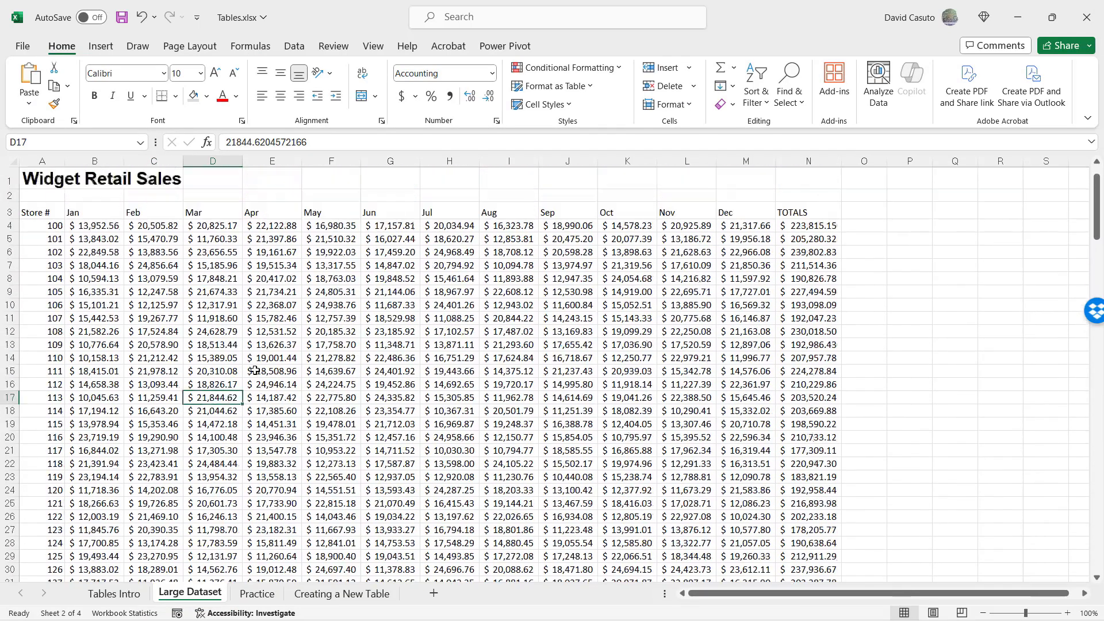
{"action": "left_click", "coordinate": [284, 321]}
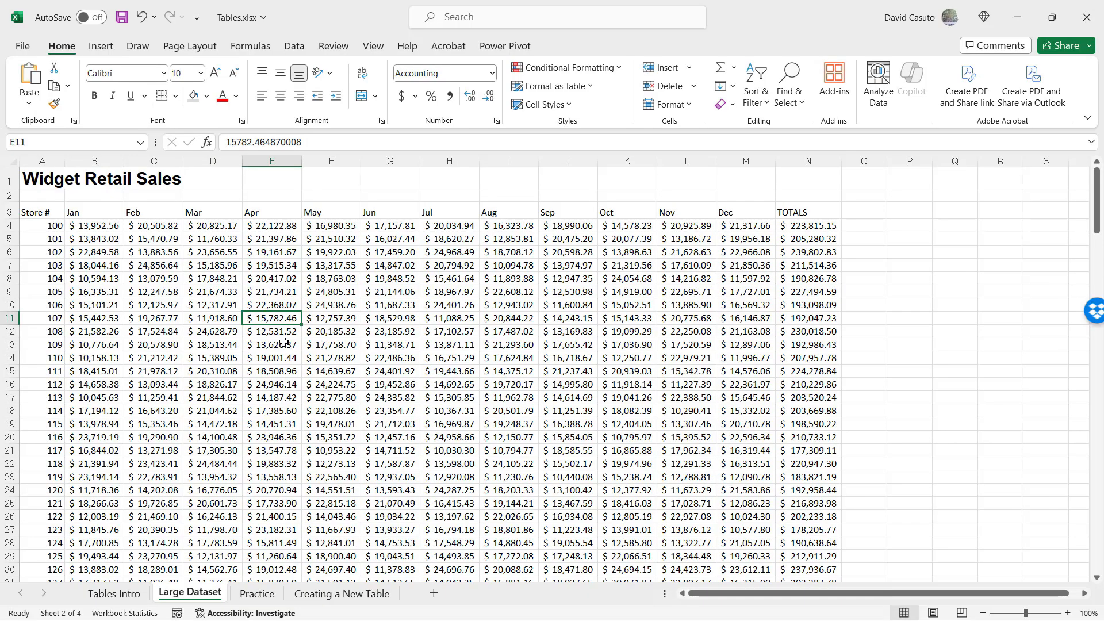
{"action": "left_click", "coordinate": [279, 342]}
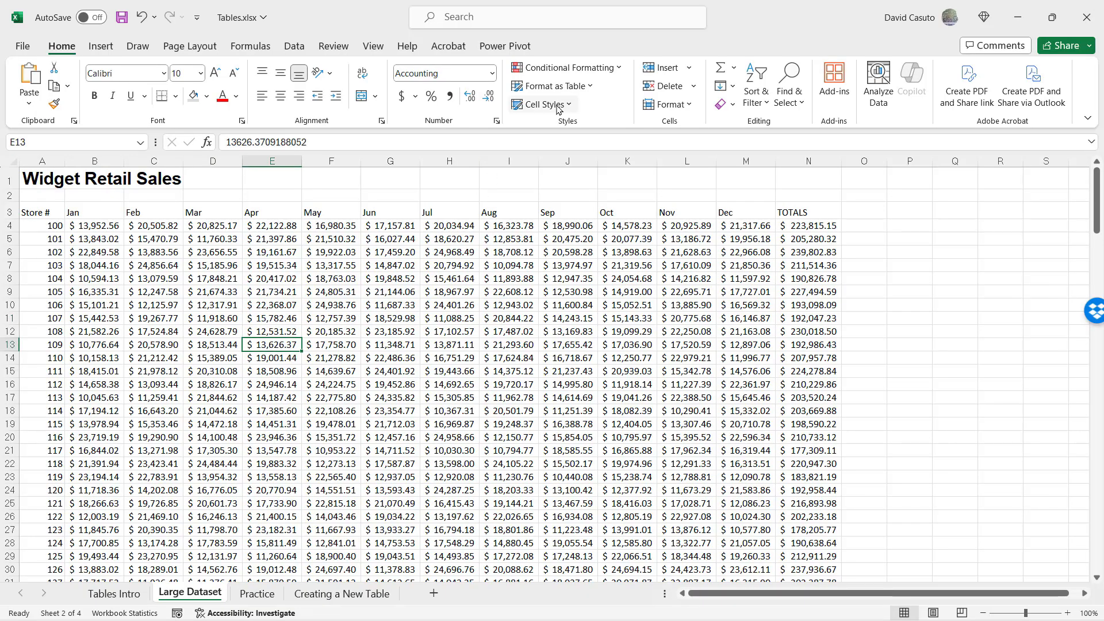
Format the Widget Retail Sales data (A3:N183) as a table with headers, using a blue-header Medium style with grey banding
{"action": "left_click", "coordinate": [576, 90]}
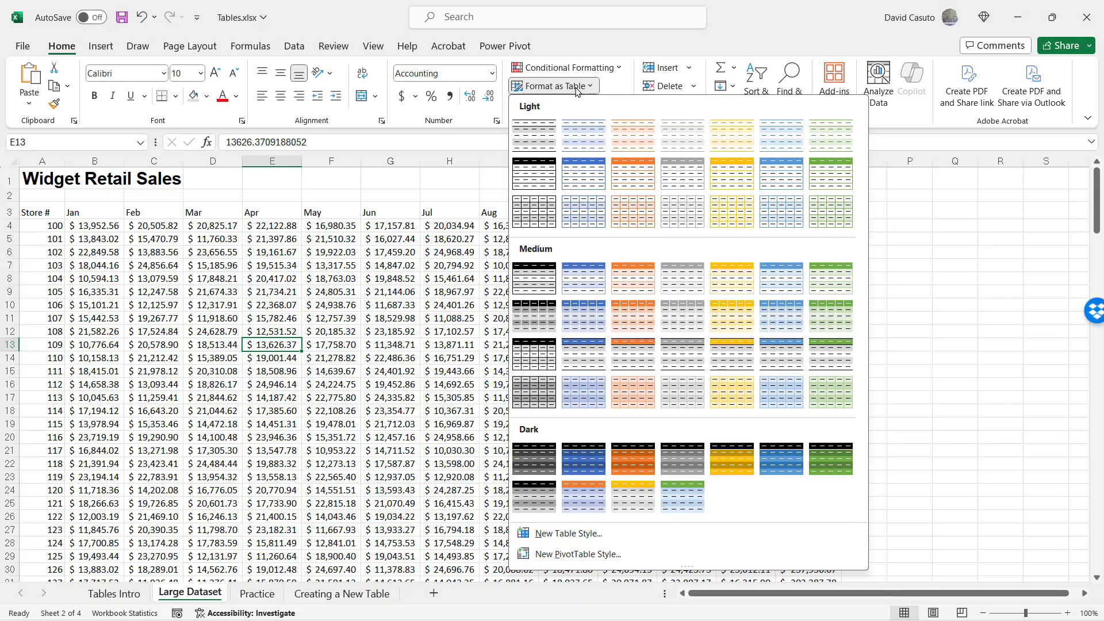
{"action": "left_click", "coordinate": [582, 366]}
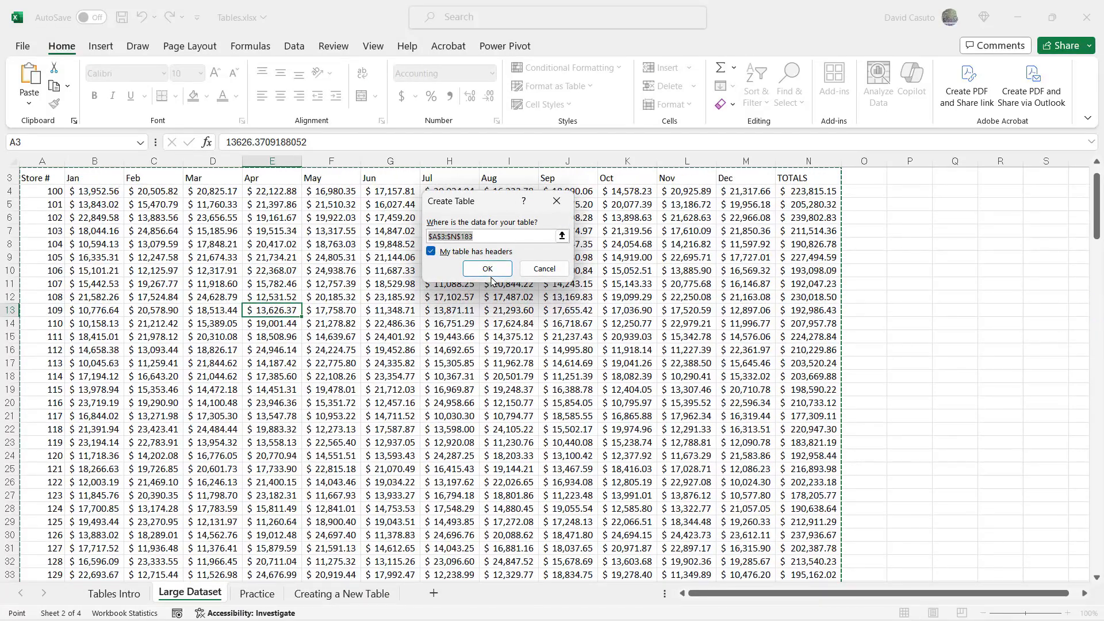
{"action": "left_click", "coordinate": [489, 271]}
{"action": "left_click", "coordinate": [397, 389]}
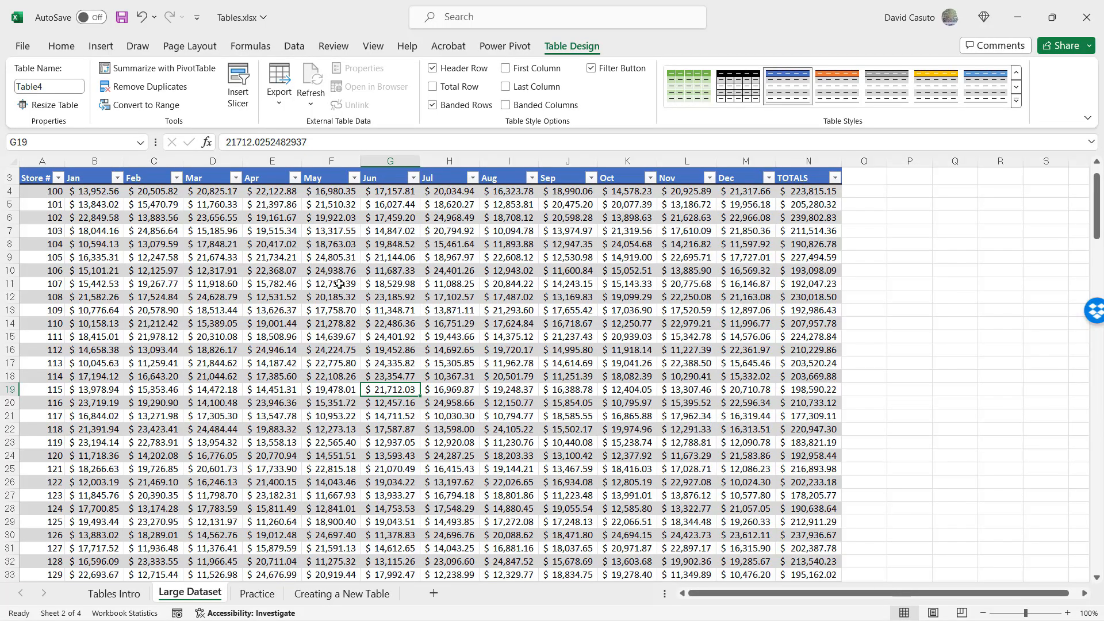
Switch the Widget Retail Sales table from banded rows to banded columns and turn off its filter buttons
{"action": "left_click", "coordinate": [432, 105]}
{"action": "left_click", "coordinate": [505, 105]}
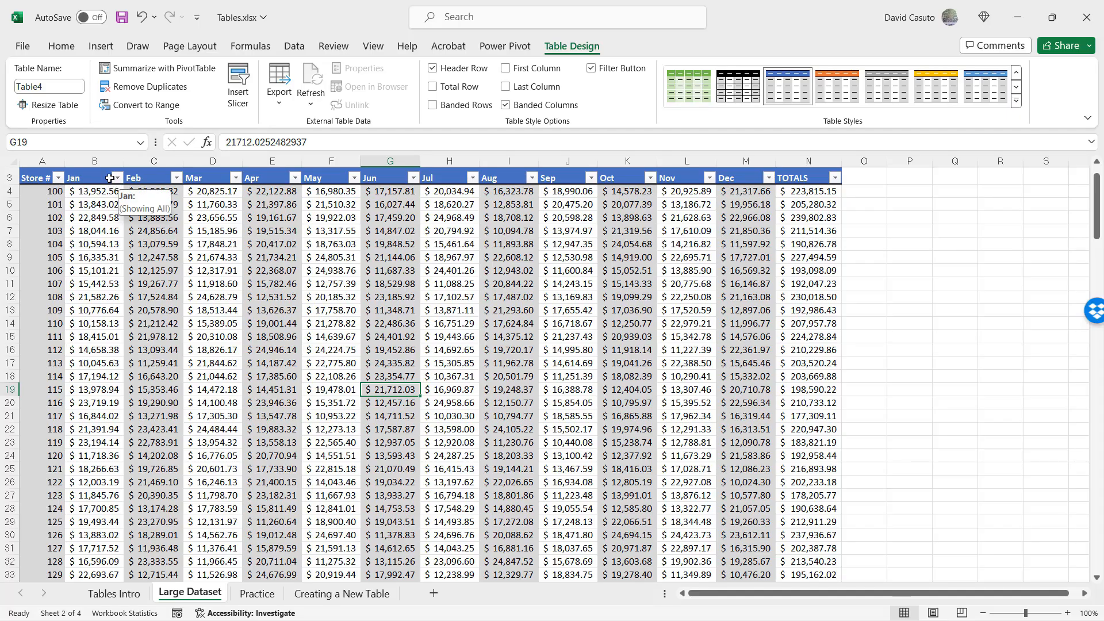
{"action": "left_click", "coordinate": [592, 68]}
{"action": "left_click", "coordinate": [592, 68]}
{"action": "left_click", "coordinate": [592, 69]}
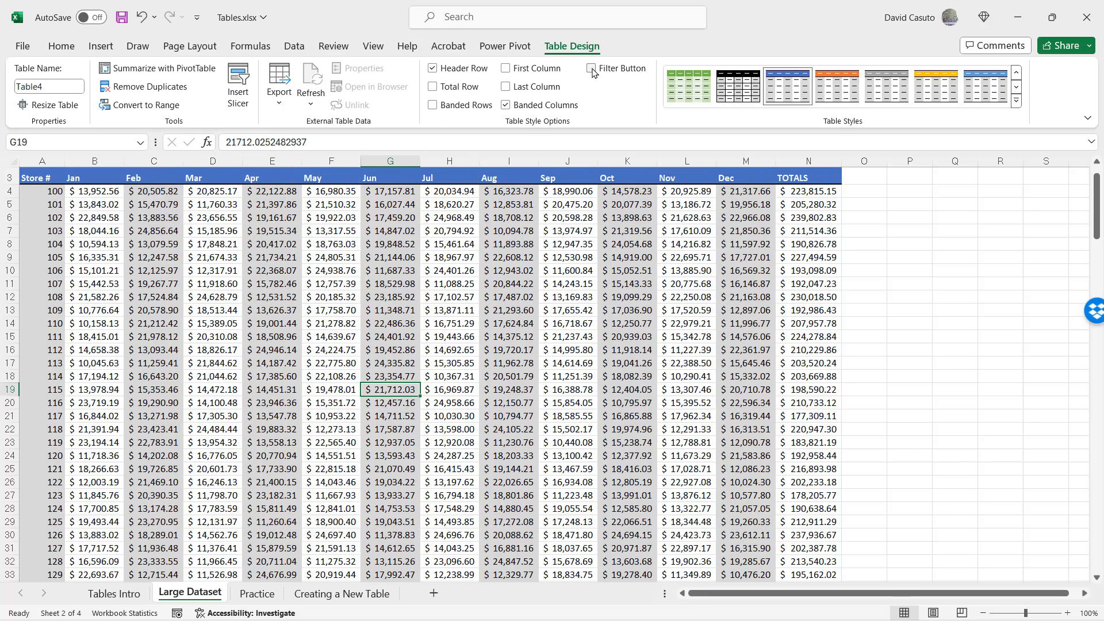
{"action": "left_click", "coordinate": [591, 69]}
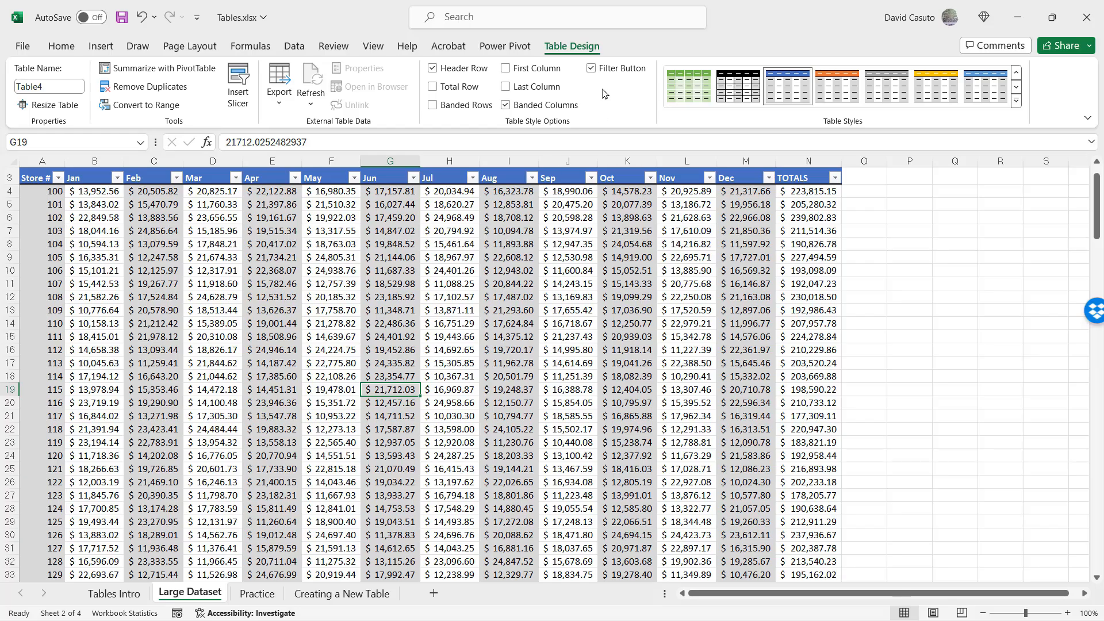
{"action": "left_click", "coordinate": [592, 69]}
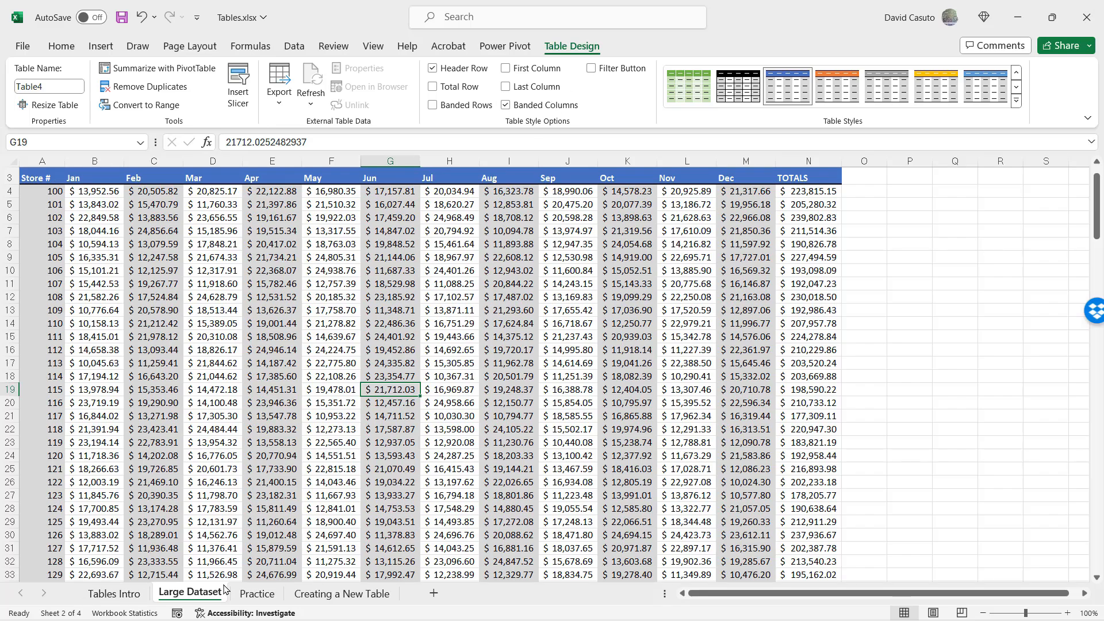
On the Creating a New Table sheet, format empty cell A1 as a table with headers in a black Medium style with grey banding
{"action": "left_click", "coordinate": [257, 593]}
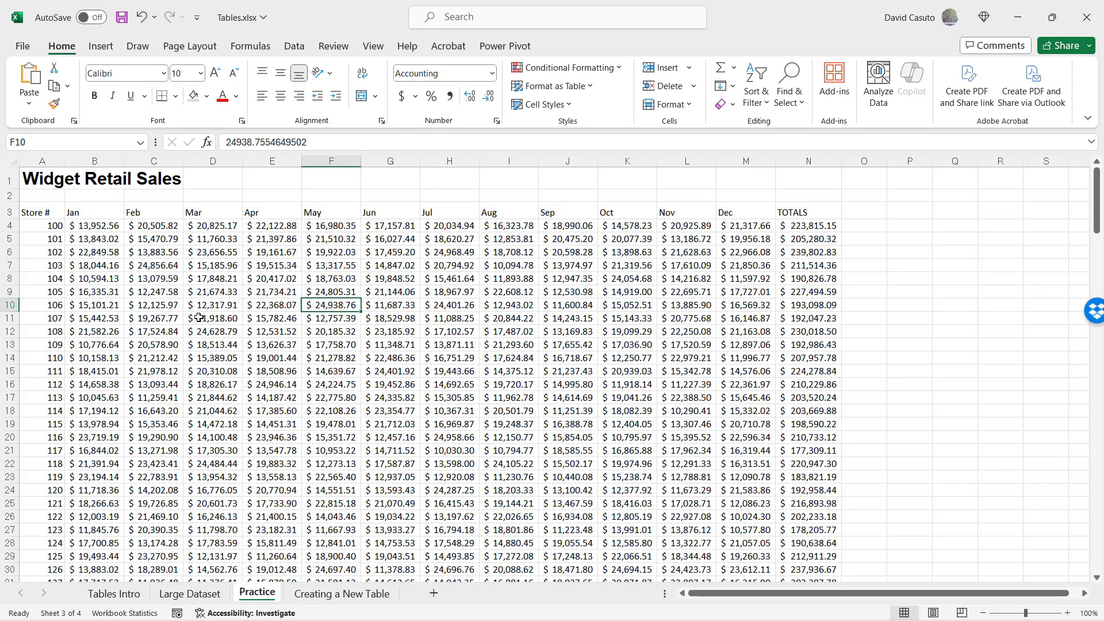
{"action": "left_click", "coordinate": [336, 598]}
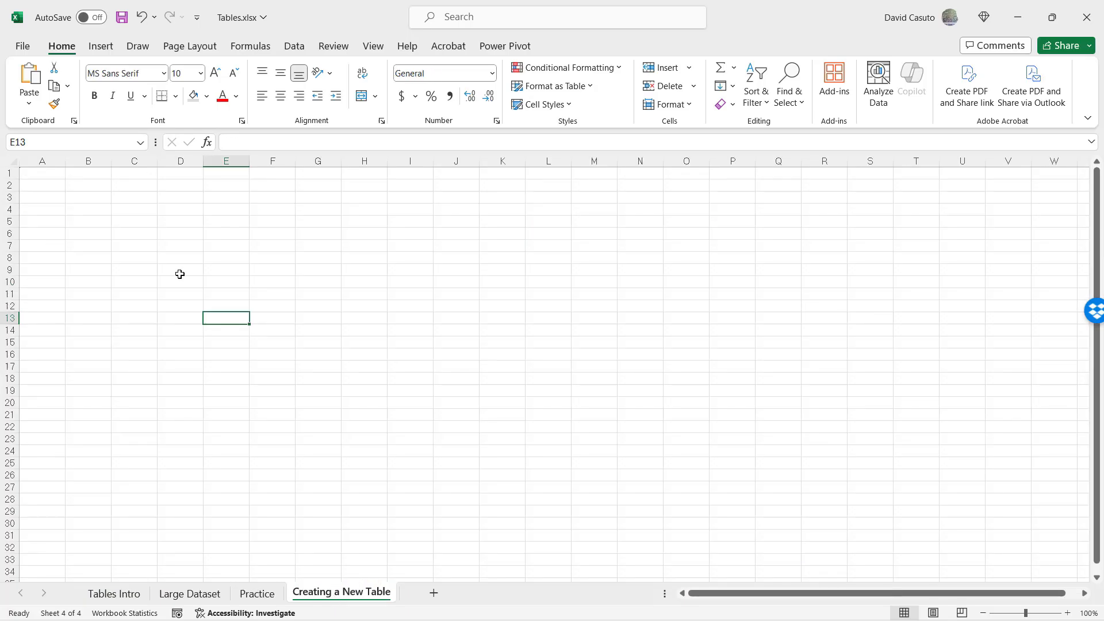
{"action": "left_click", "coordinate": [1067, 613]}
{"action": "left_click", "coordinate": [1067, 612]}
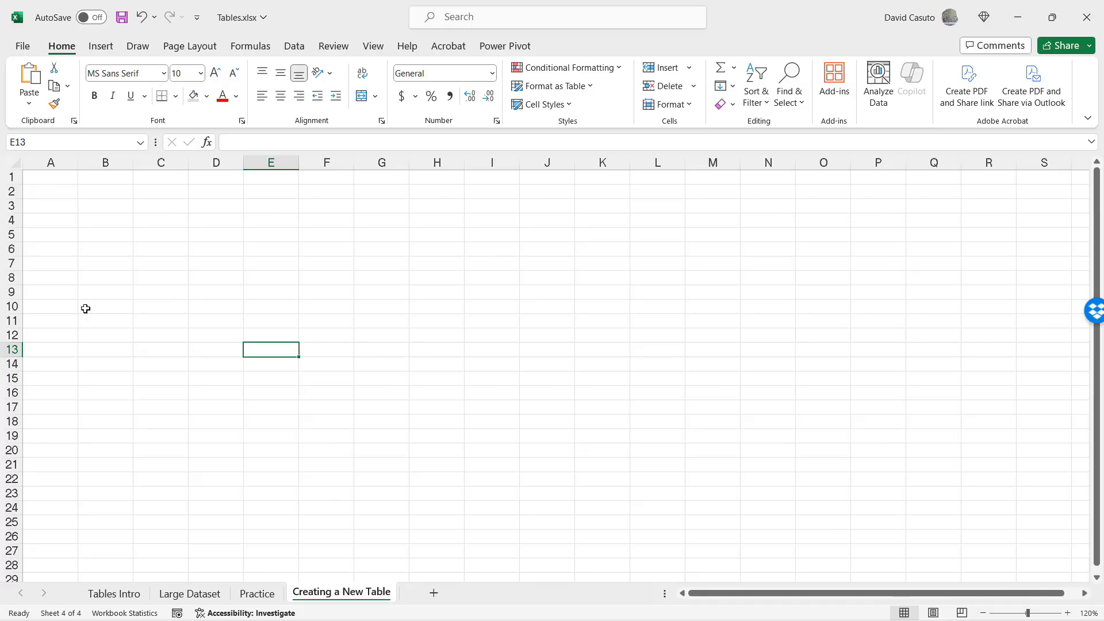
{"action": "left_click", "coordinate": [51, 180]}
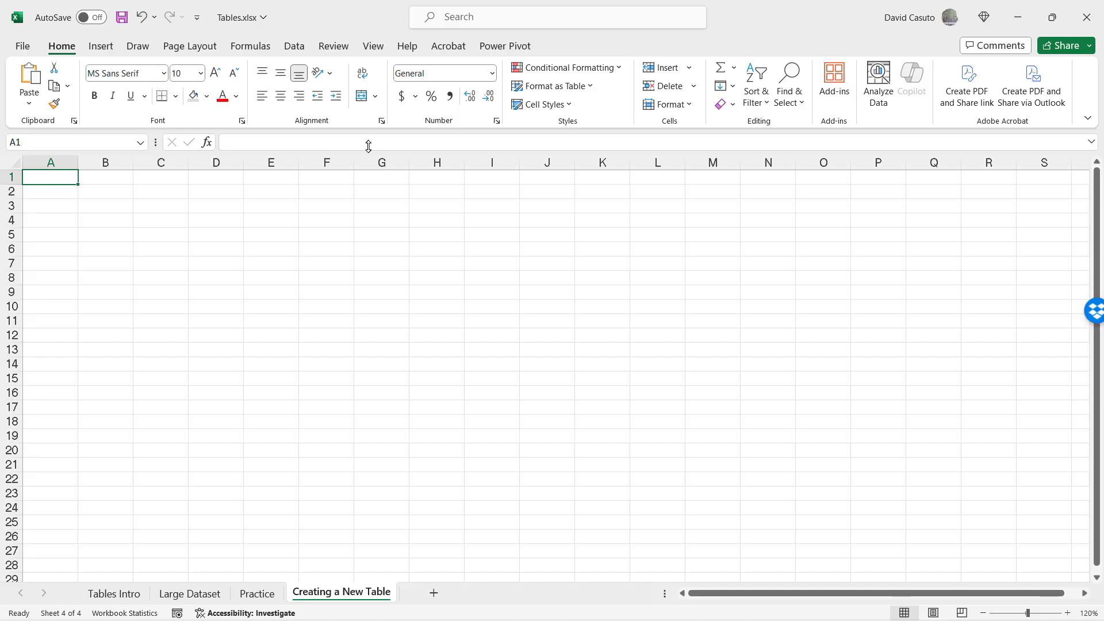
{"action": "left_click", "coordinate": [577, 86]}
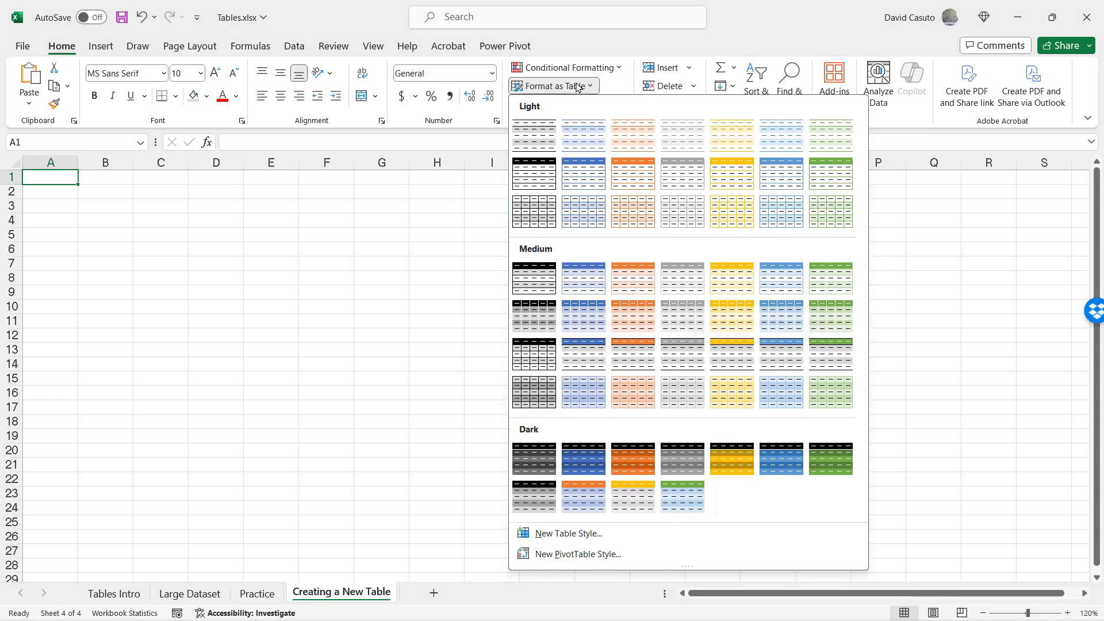
{"action": "left_click", "coordinate": [537, 321]}
{"action": "left_click", "coordinate": [431, 251]}
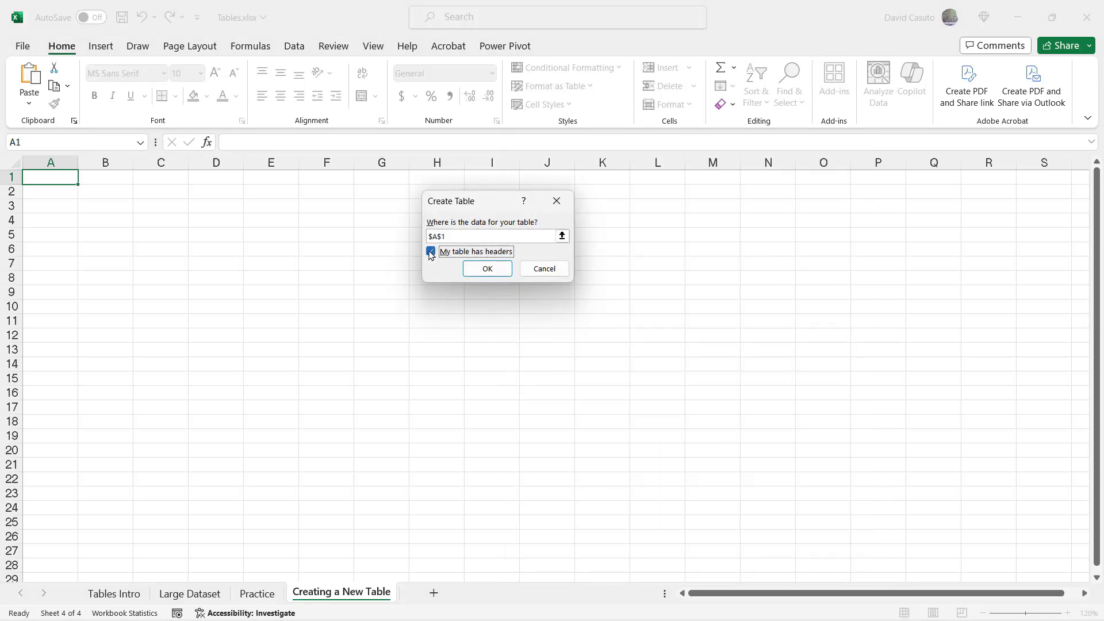
{"action": "left_click", "coordinate": [487, 268]}
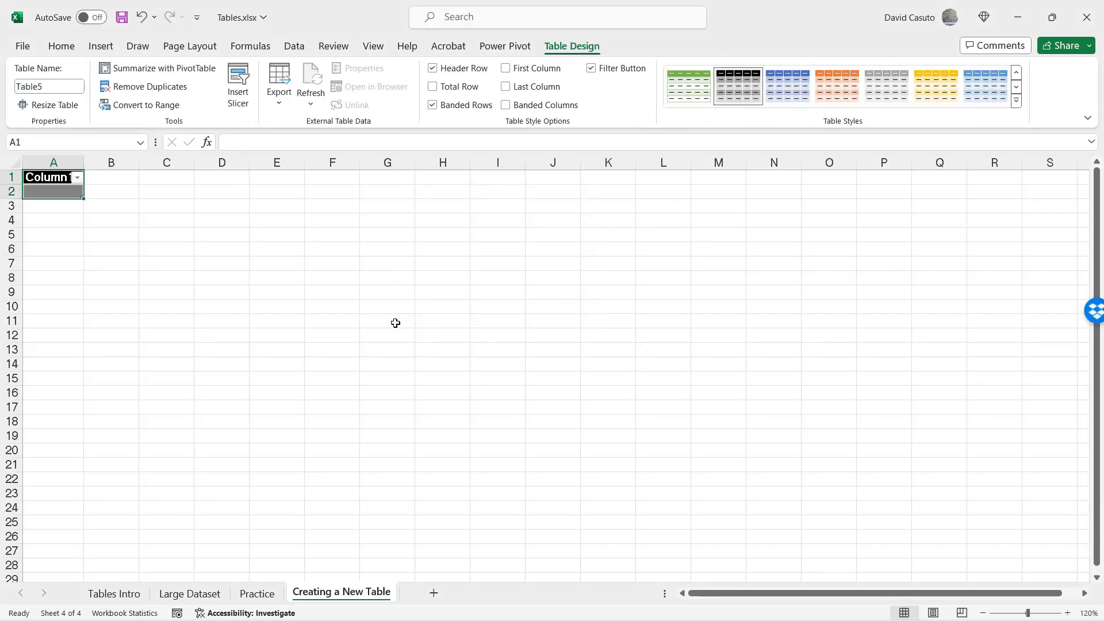
Rename the new table's first column header to First Name and add a Last Name column in B1
{"action": "left_click", "coordinate": [39, 178]}
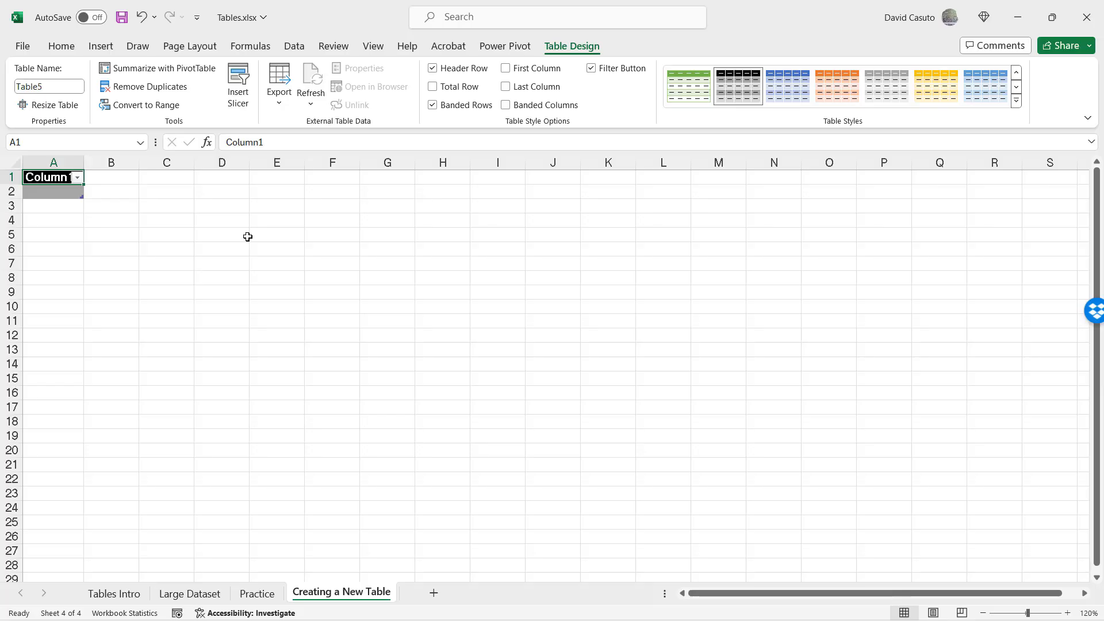
{"action": "type", "text": "First"}
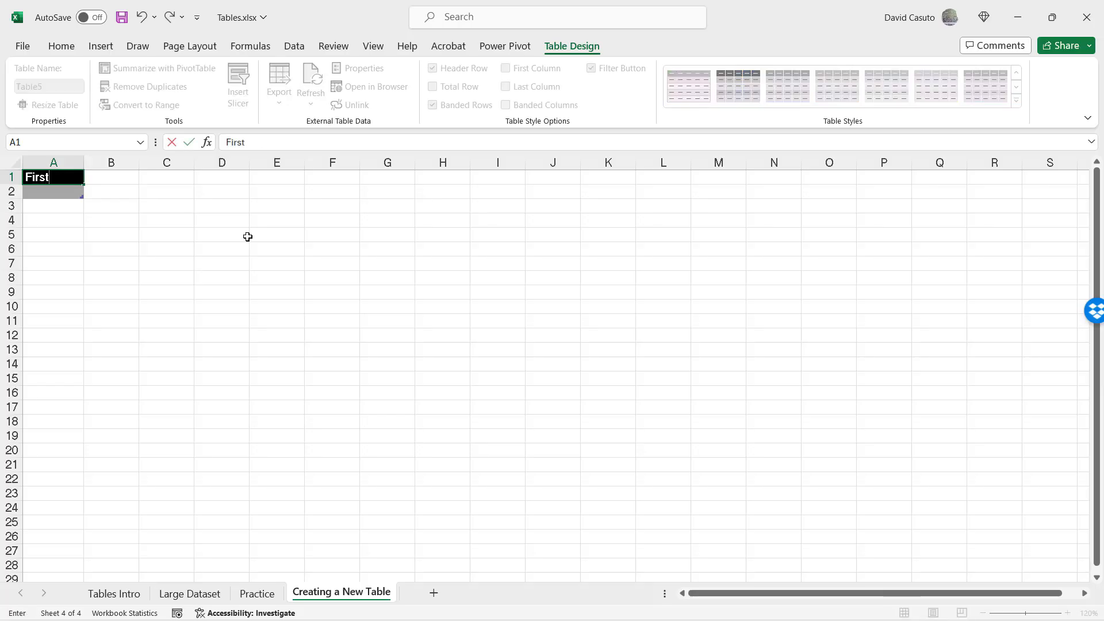
{"action": "type", "text": " Name"}
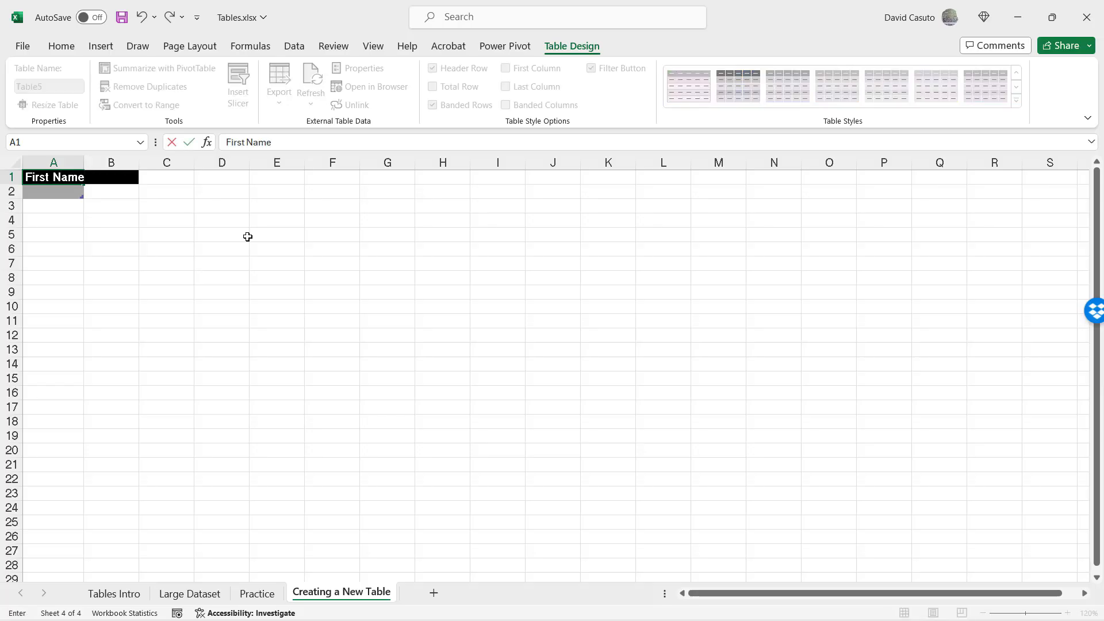
{"action": "key", "text": "Return"}
{"action": "left_click", "coordinate": [107, 178]}
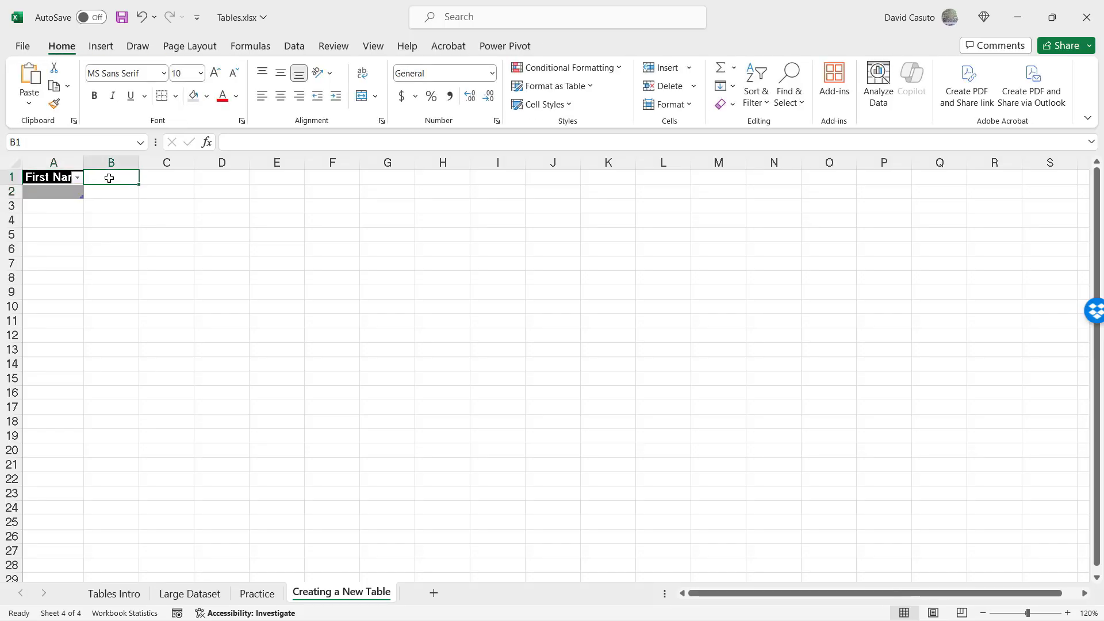
{"action": "type", "text": "Last Name"}
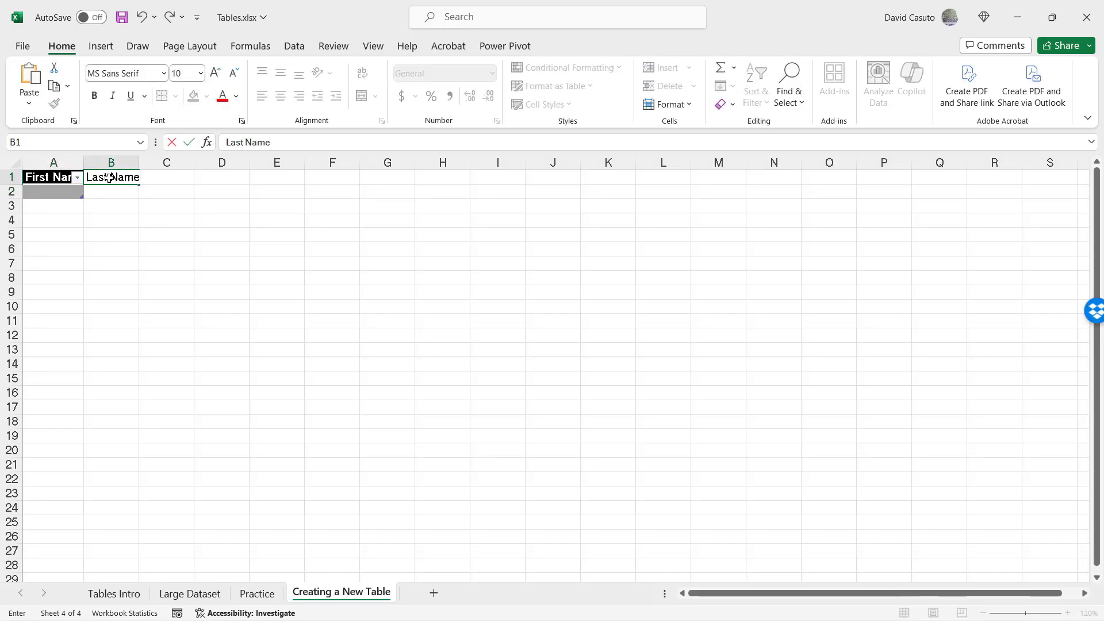
{"action": "key", "text": "Tab"}
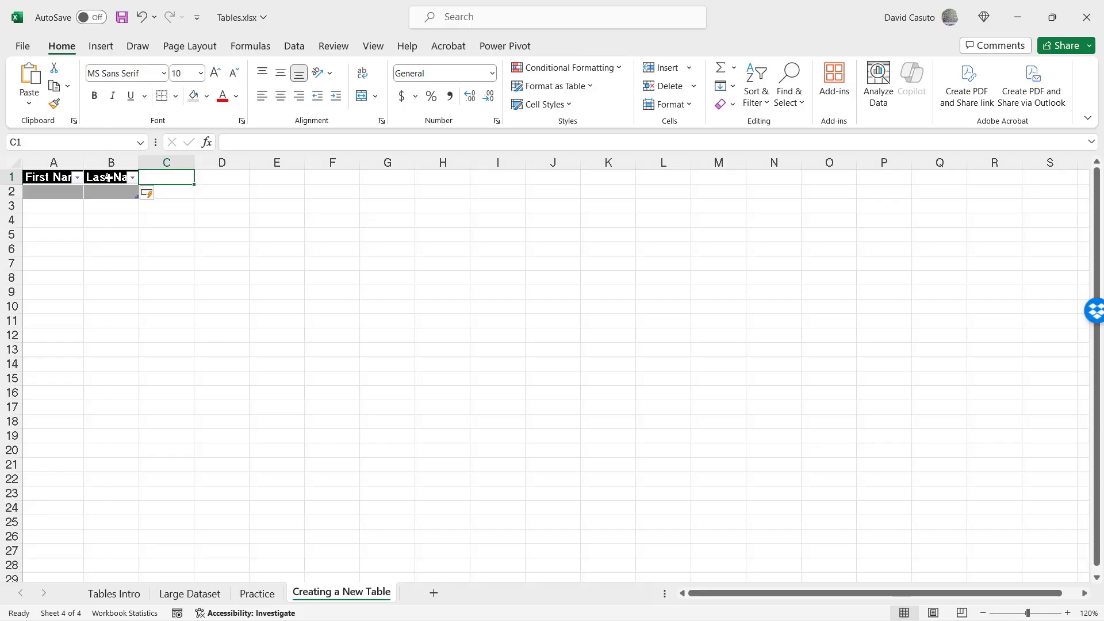
Extend the table with City, State and Zip column headers in C1 through E1
{"action": "type", "text": "City"}
{"action": "key", "text": "Tab"}
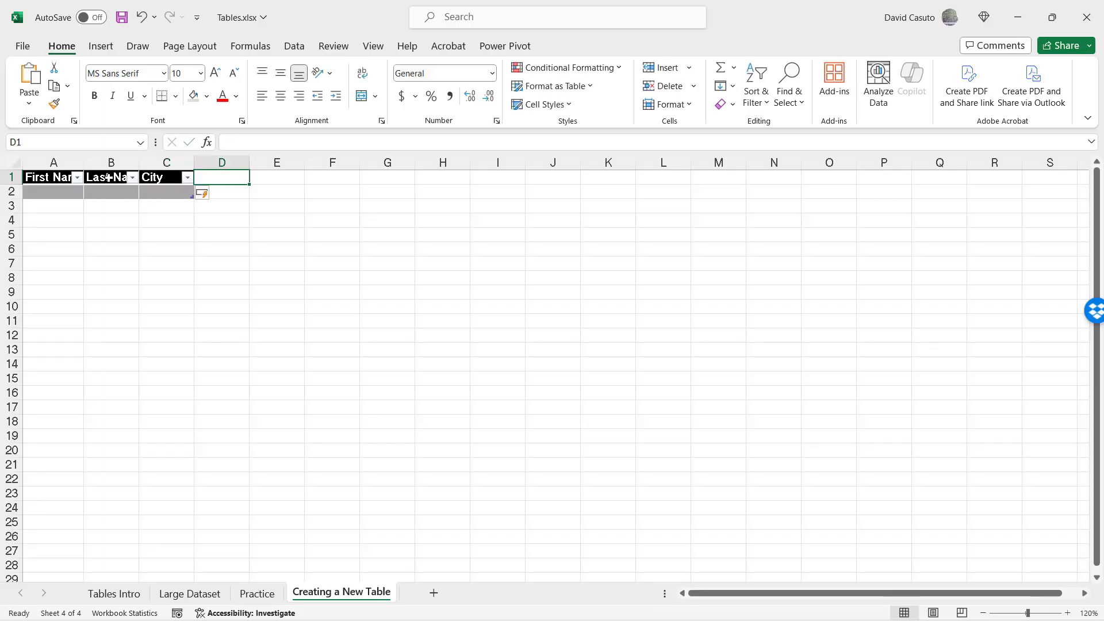
{"action": "type", "text": "Sate"}
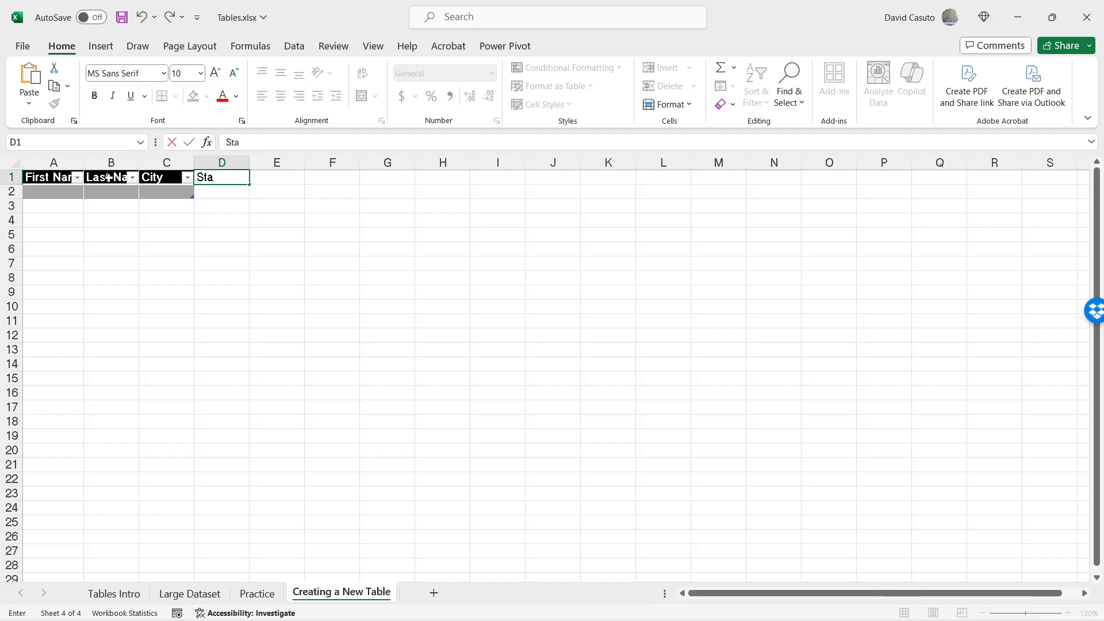
{"action": "type", "text": "e"}
{"action": "key", "text": "Tab"}
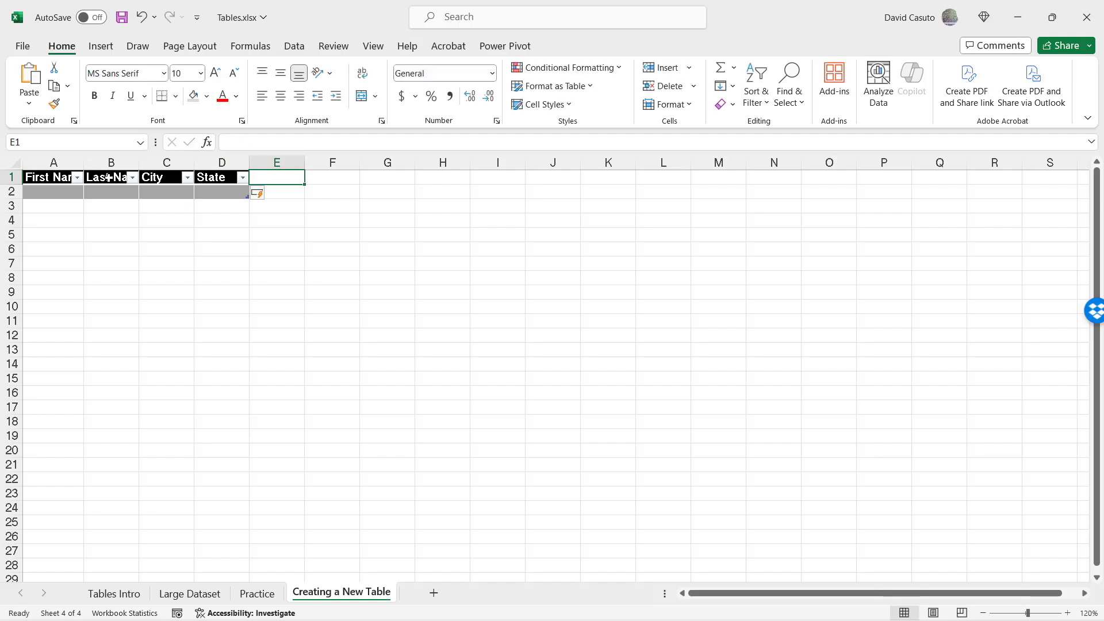
{"action": "type", "text": "Zip"}
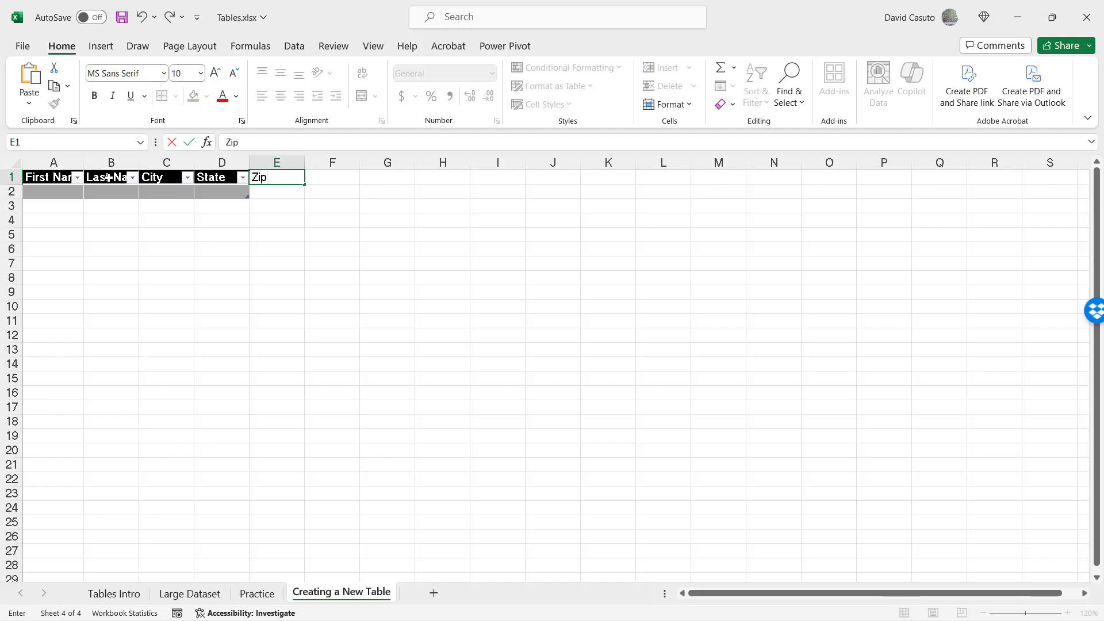
{"action": "key", "text": "Return"}
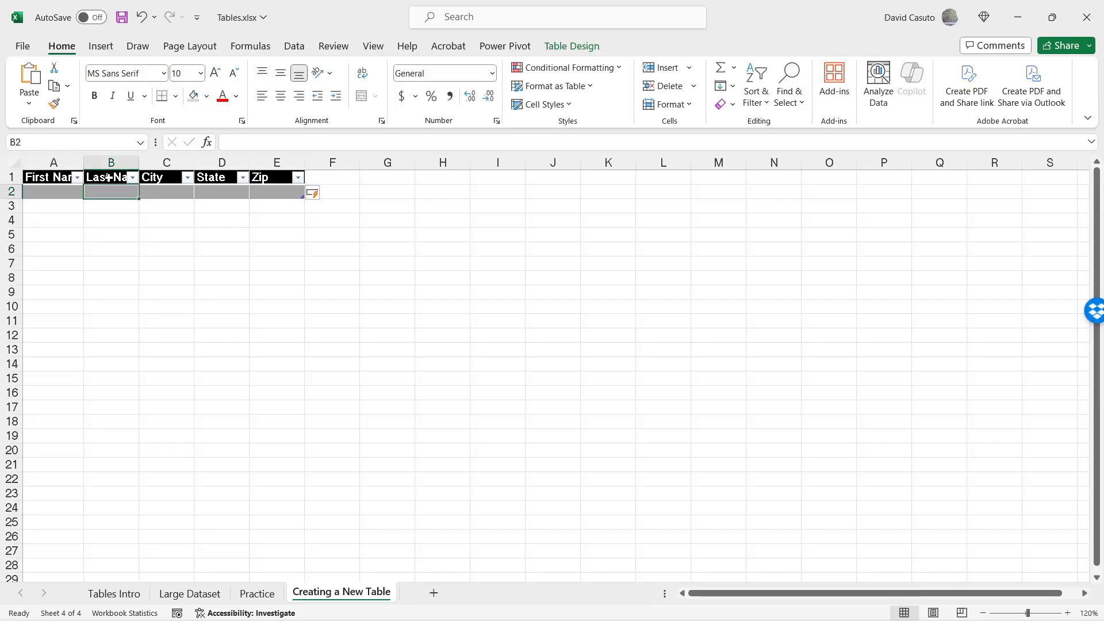
Fill in row 2 with the person's first and last name, city SF, state CA and the zip code
{"action": "key", "text": "Left"}
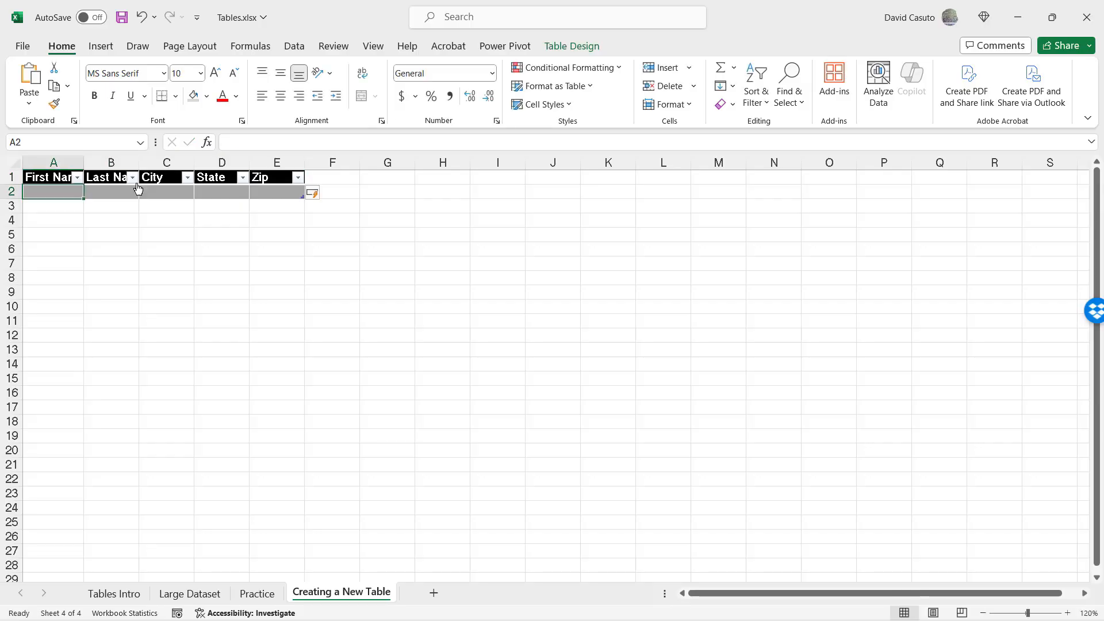
{"action": "type", "text": "Dave"}
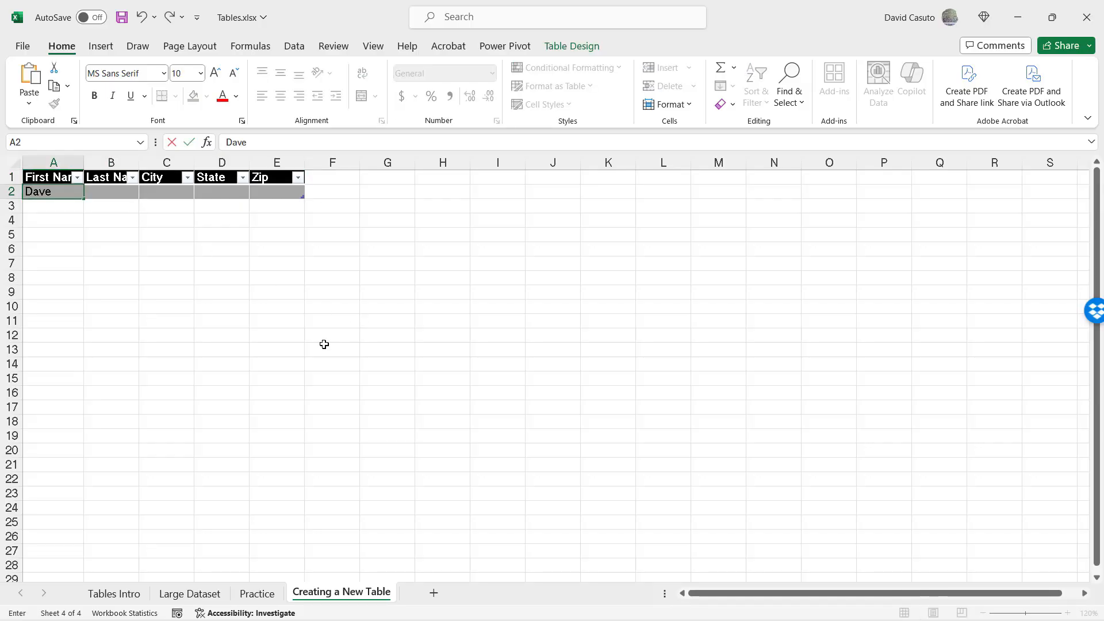
{"action": "key", "text": "Tab"}
{"action": "type", "text": "th"}
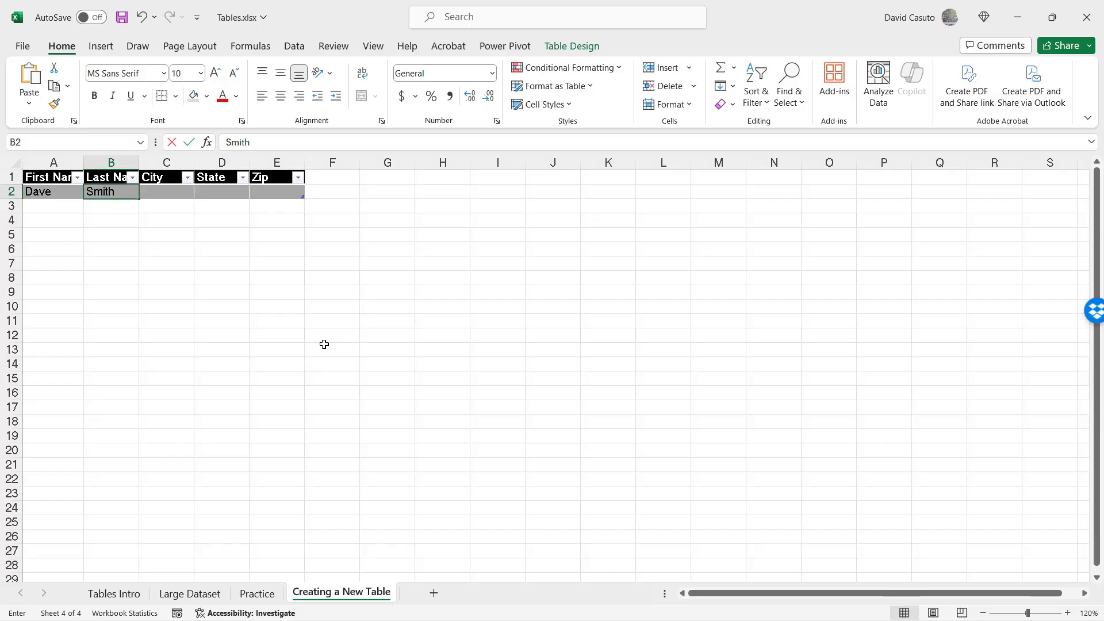
{"action": "key", "text": "Tab"}
{"action": "type", "text": "SF"}
{"action": "key", "text": "Tab"}
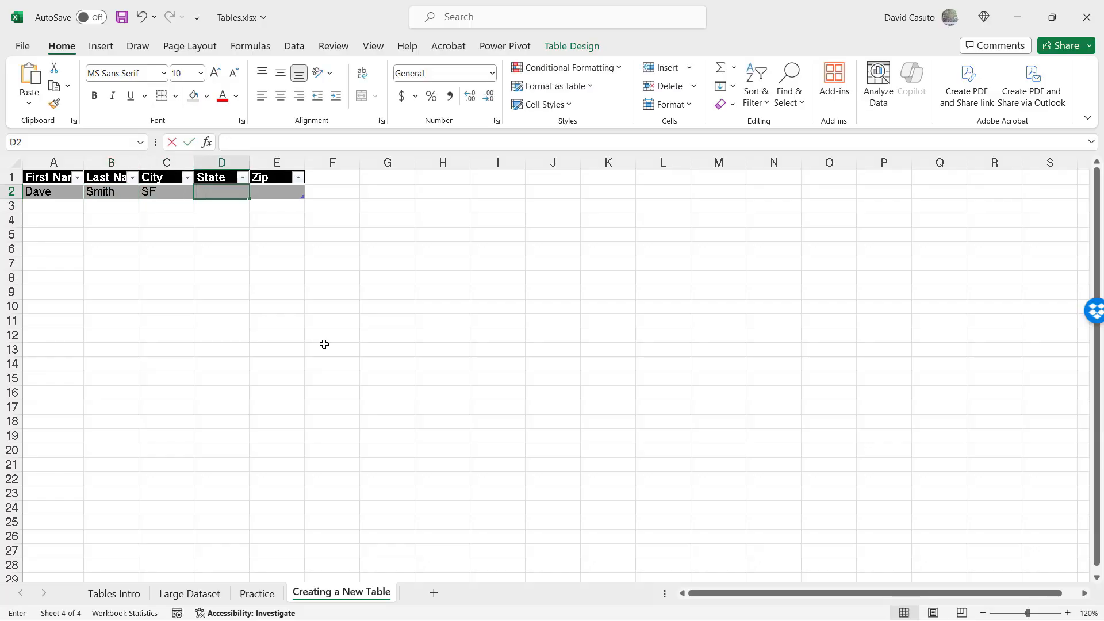
{"action": "type", "text": "CA"}
{"action": "key", "text": "Tab"}
{"action": "type", "text": "94109"}
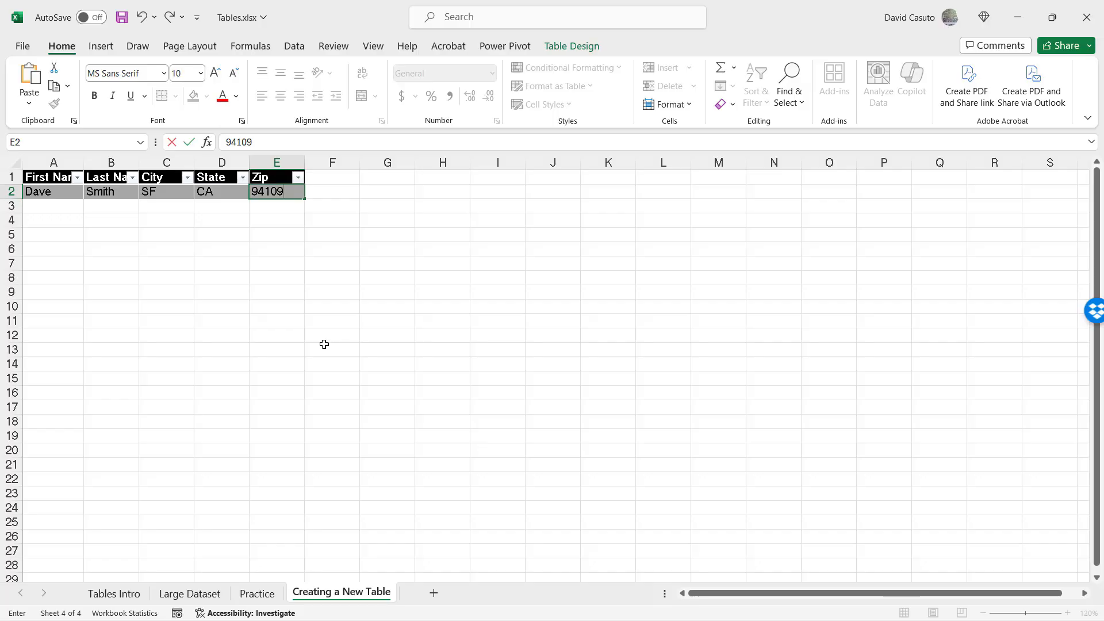
{"action": "key", "text": "Return"}
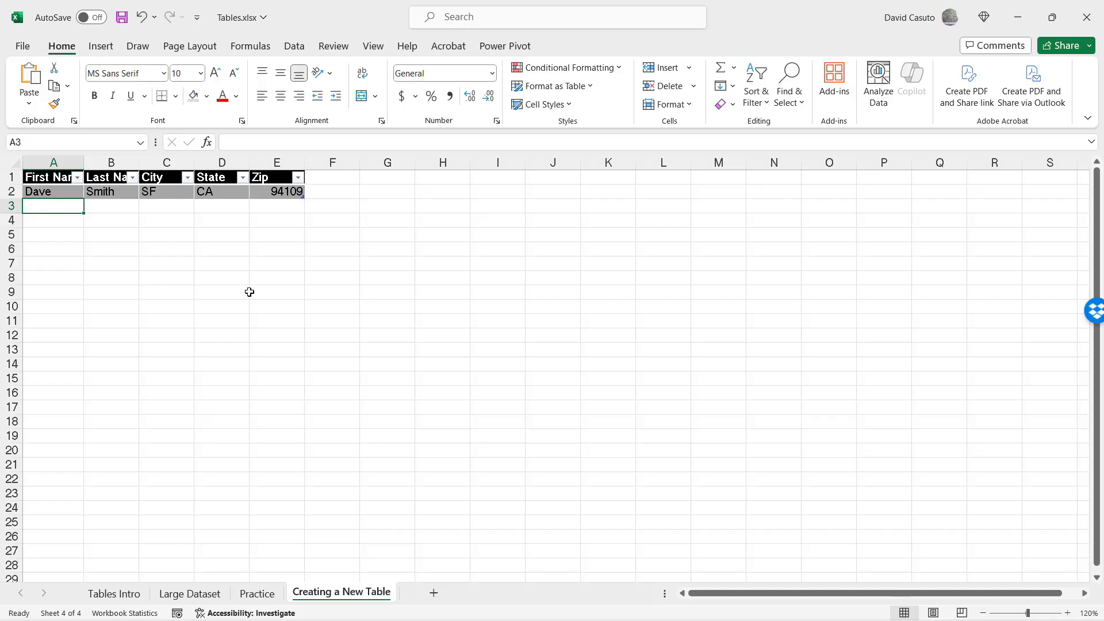
Fill in row 3 with a second person's first and last name, city Daly City, state CA and the zip code
{"action": "type", "text": "Helen"}
{"action": "key", "text": "Tab"}
{"action": "type", "text": "J"}
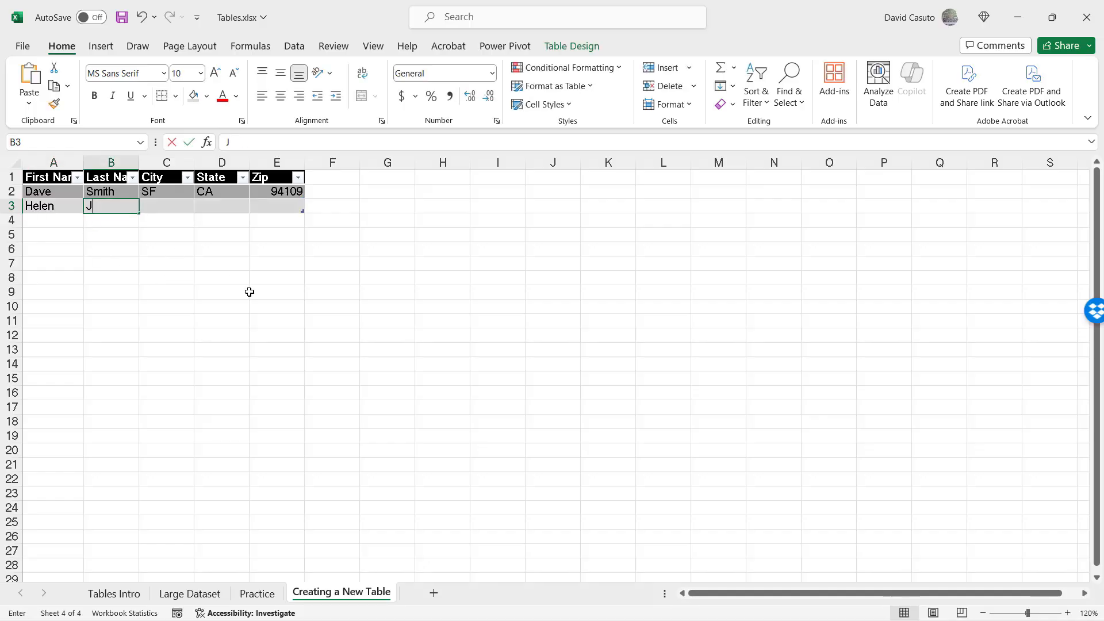
{"action": "type", "text": "one"}
{"action": "key", "text": "Tab"}
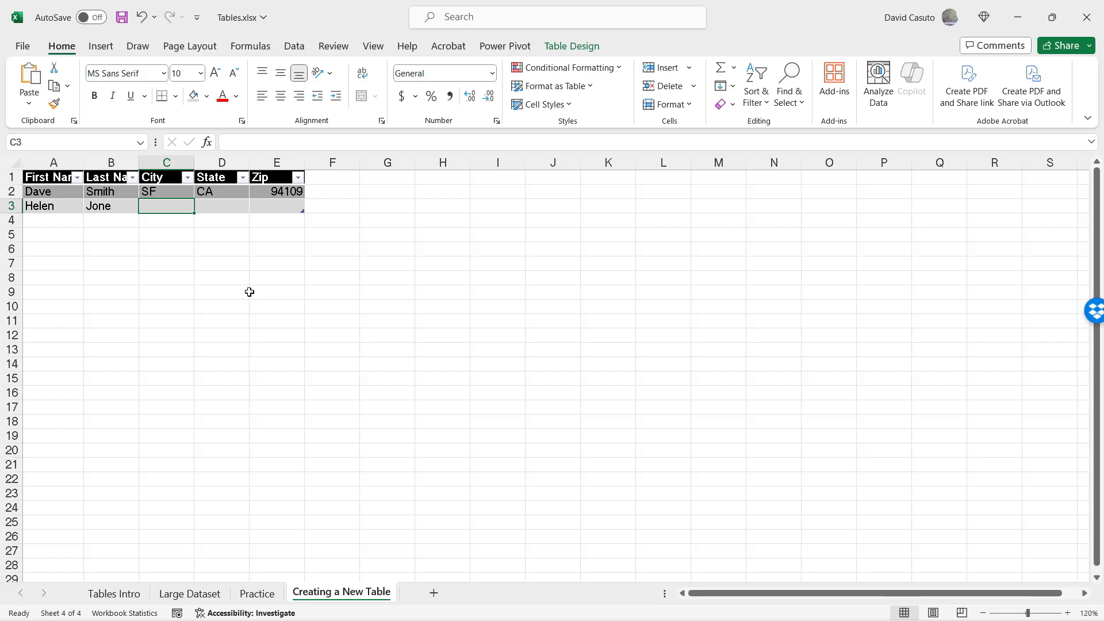
{"action": "type", "text": "Daly City"}
{"action": "key", "text": "Tab"}
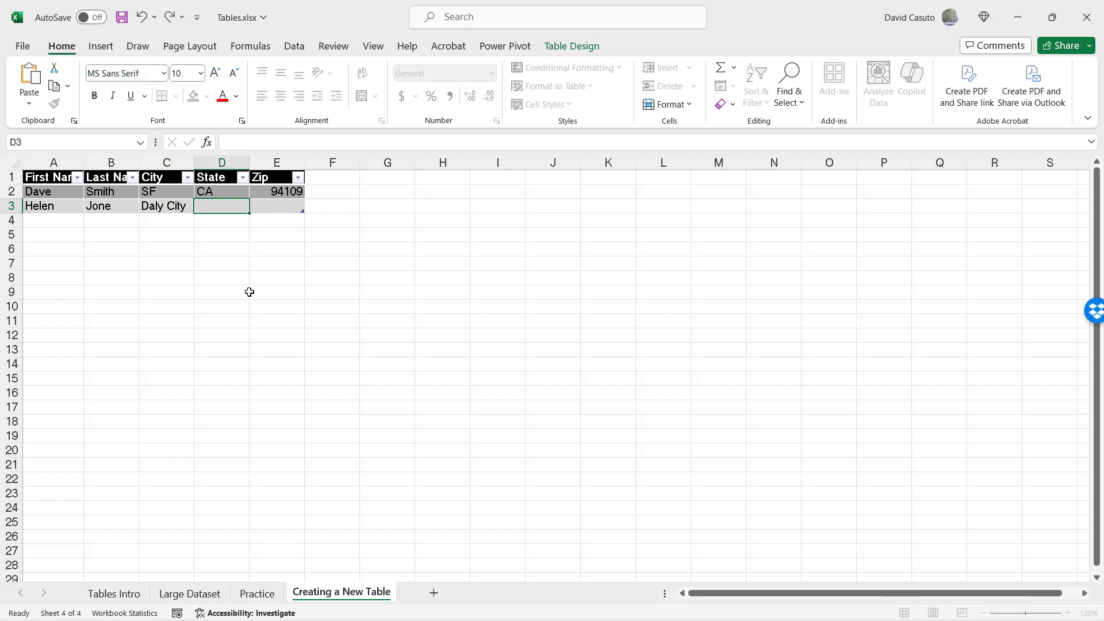
{"action": "type", "text": "CA"}
{"action": "key", "text": "Tab"}
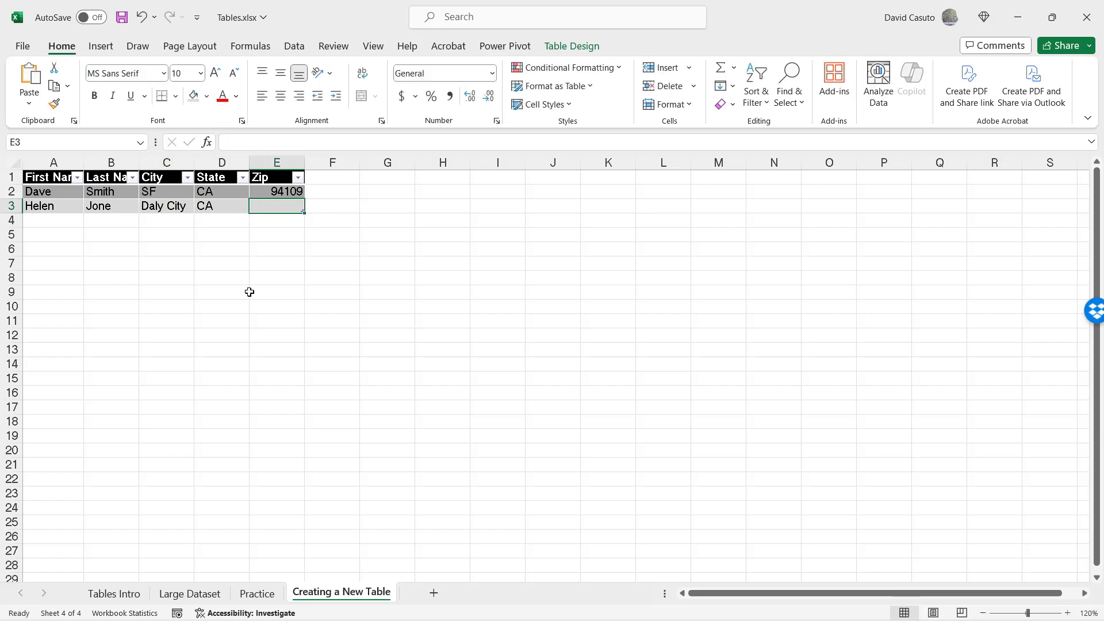
{"action": "type", "text": "94234"}
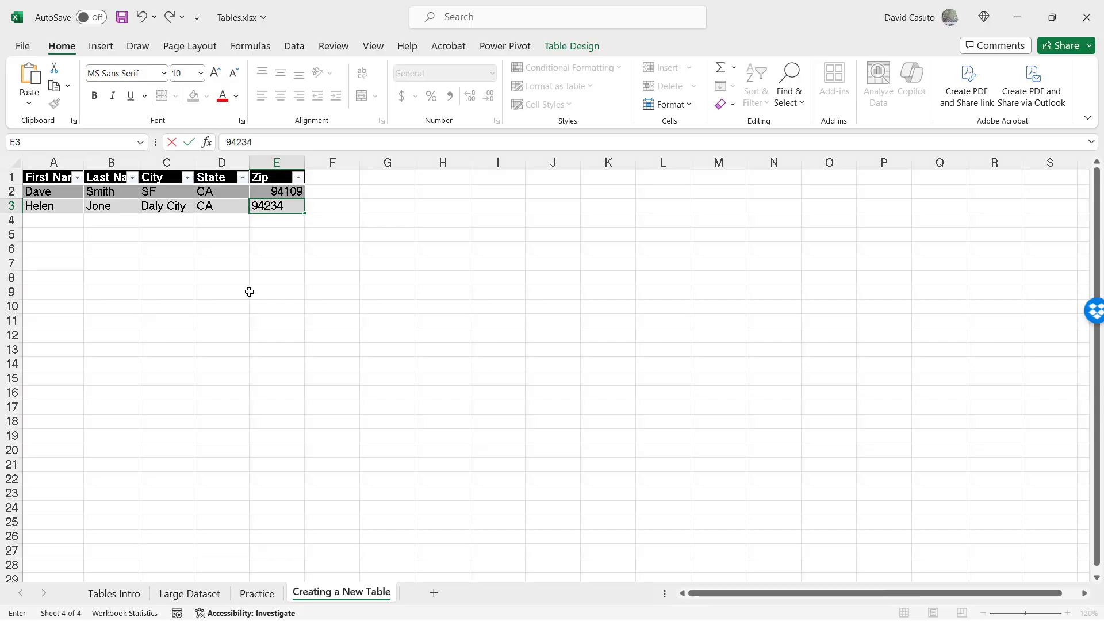
{"action": "key", "text": "Return"}
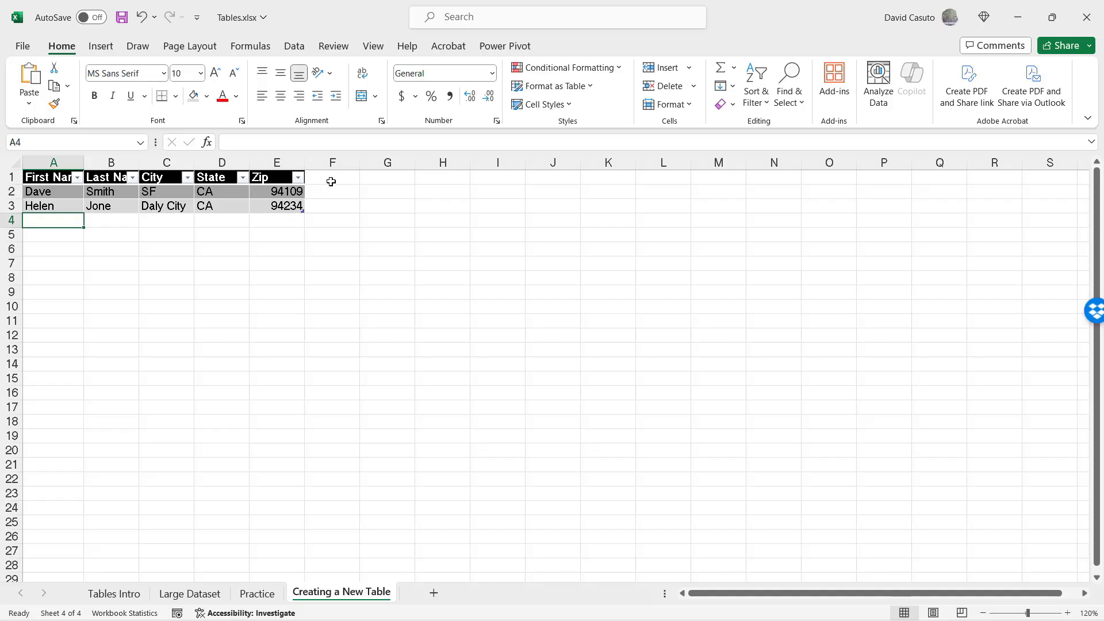
Extend the table with an Email column header in F1
{"action": "left_click", "coordinate": [332, 180]}
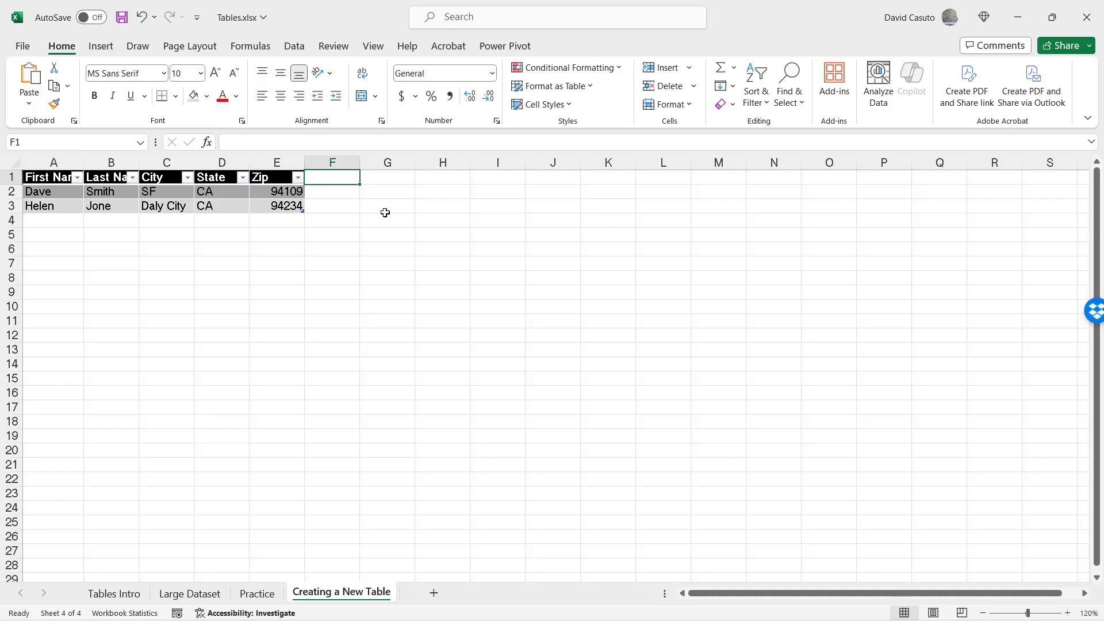
{"action": "type", "text": "Email"}
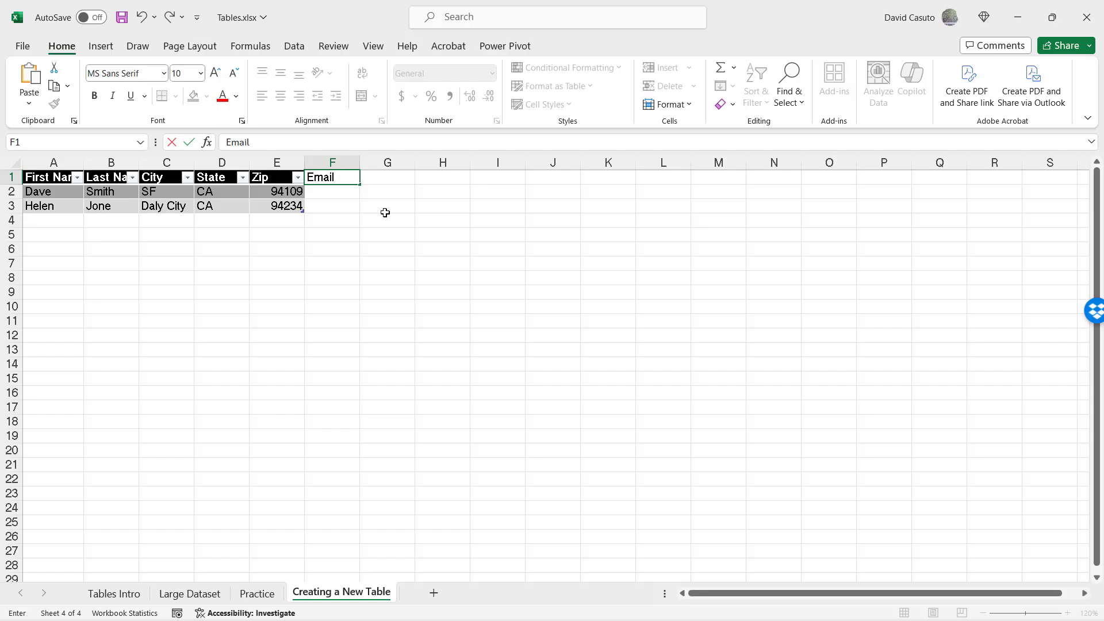
{"action": "key", "text": "Return"}
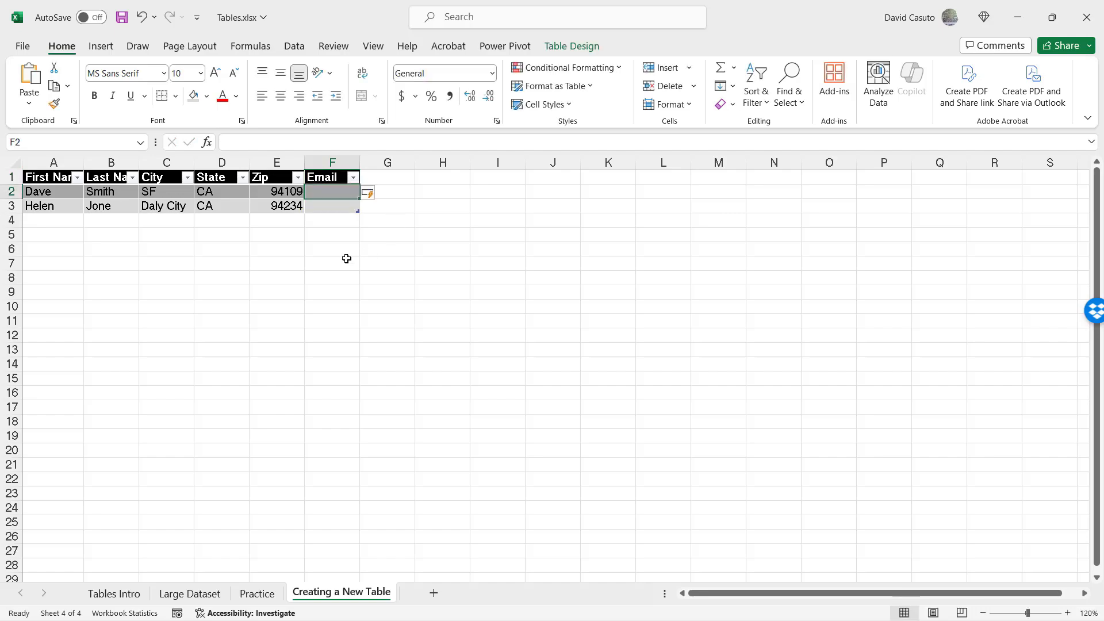
{"action": "left_click", "coordinate": [342, 260]}
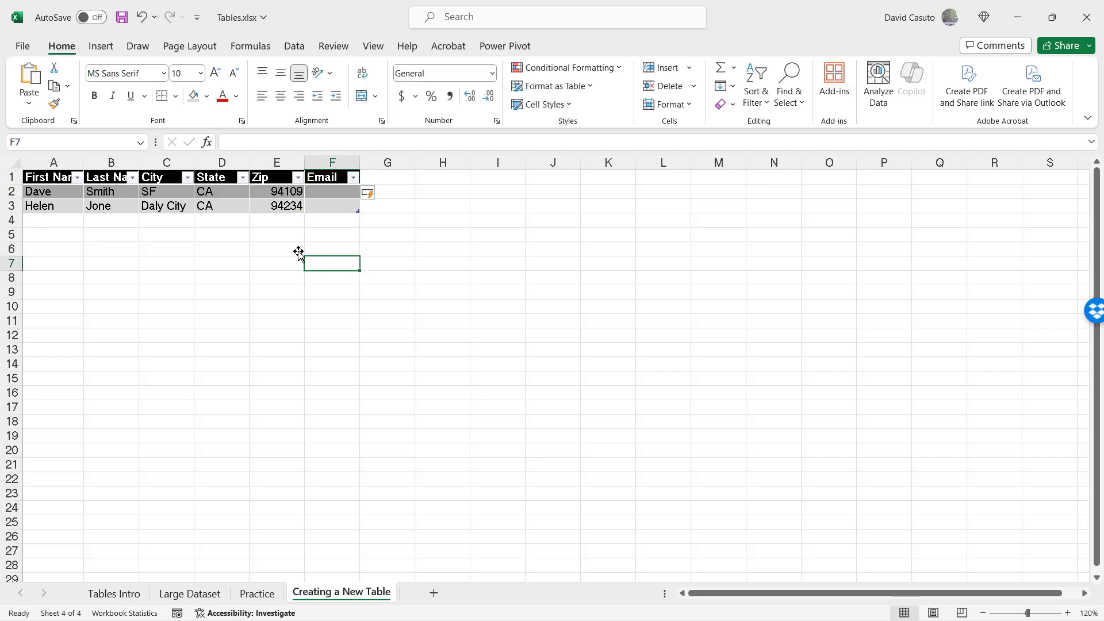
{"action": "key", "text": "ctrl+1"}
{"action": "left_click", "coordinate": [360, 220]}
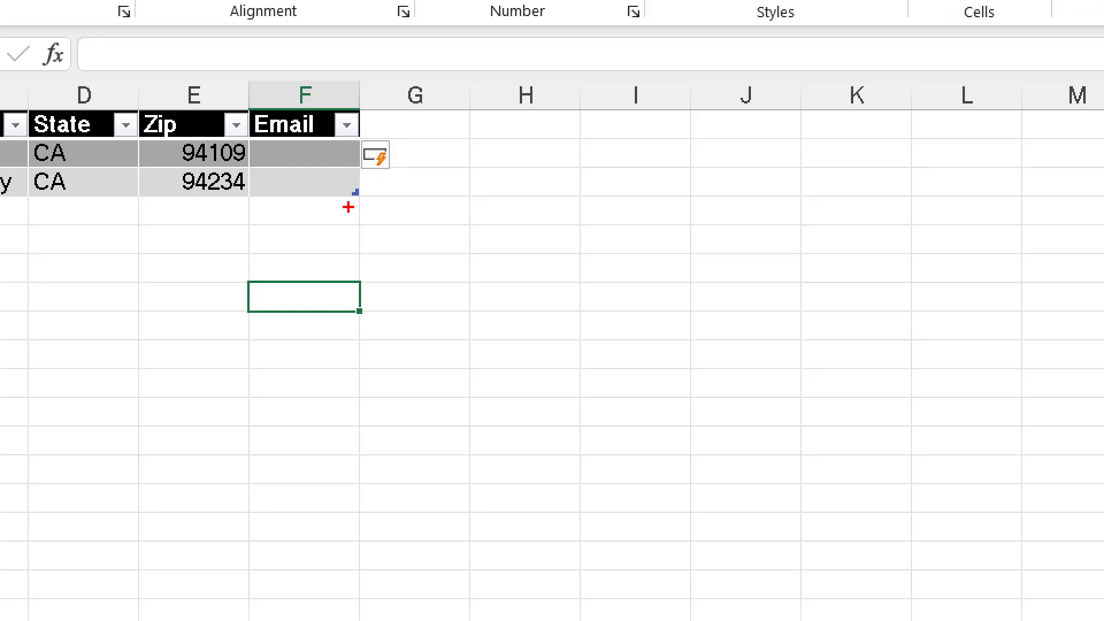
{"action": "left_click_drag", "start_coordinate": [350, 207], "coordinate": [297, 277]}
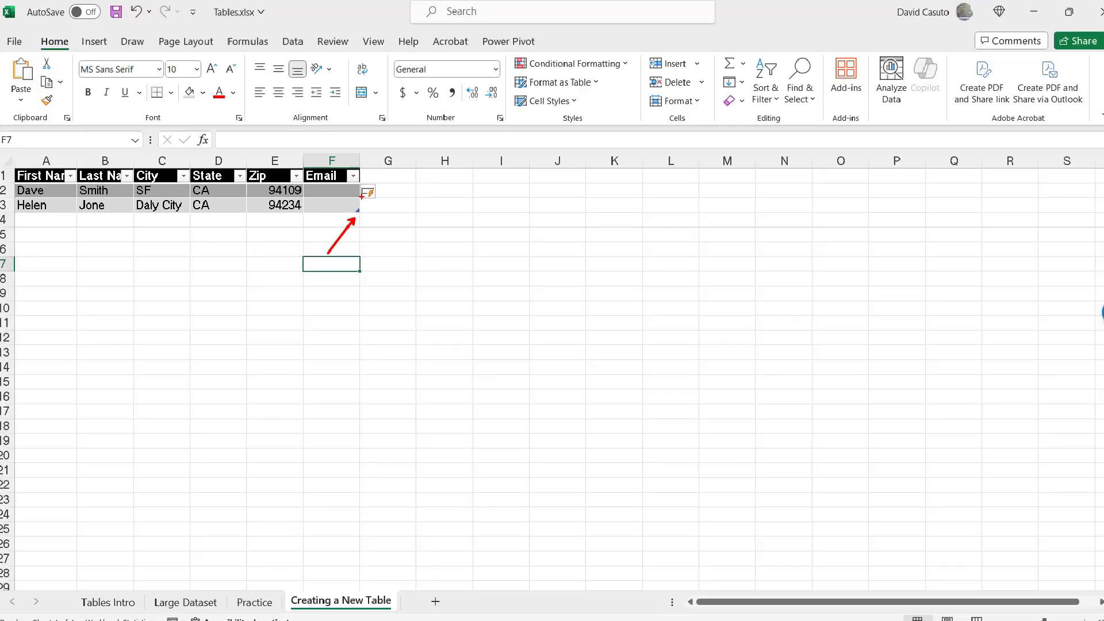
{"action": "key", "text": "Escape"}
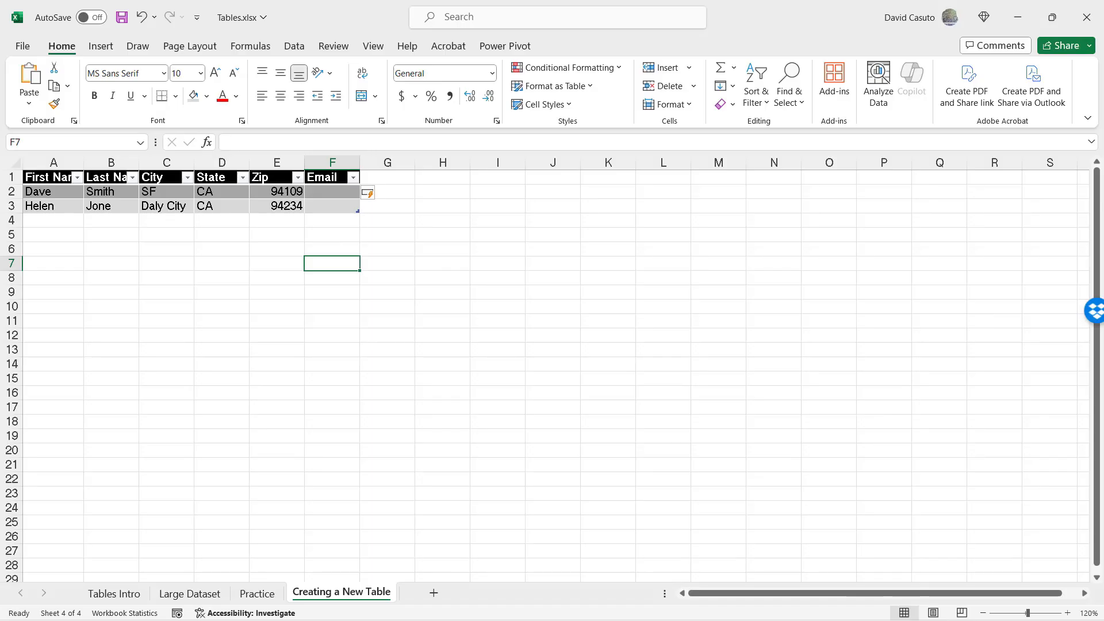